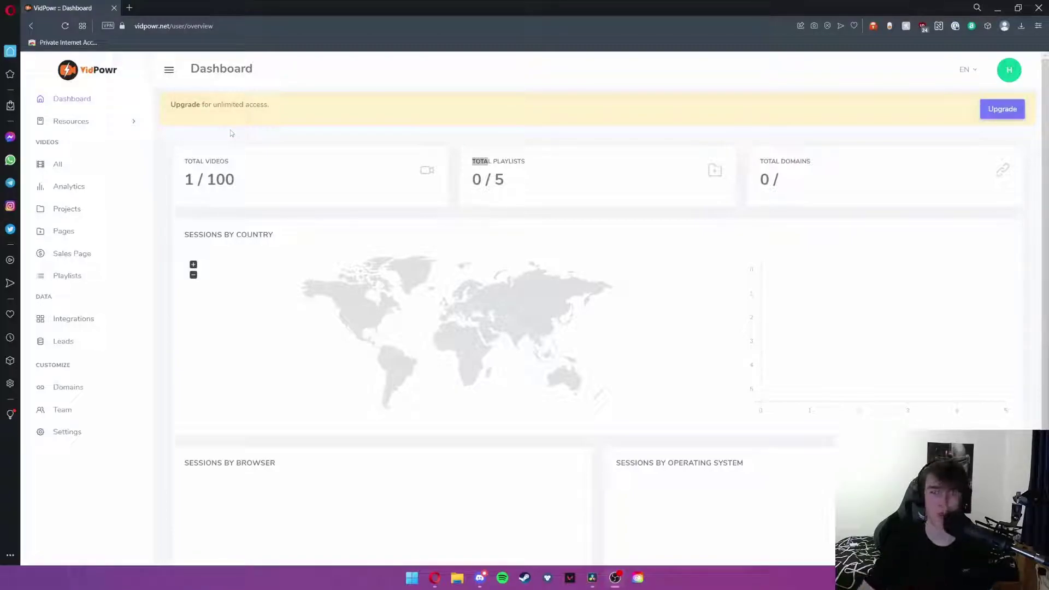
Review the dashboard totals for videos, playlists and domains, and the operating system sessions chart.
left_click_drag(225, 133, 244, 177)
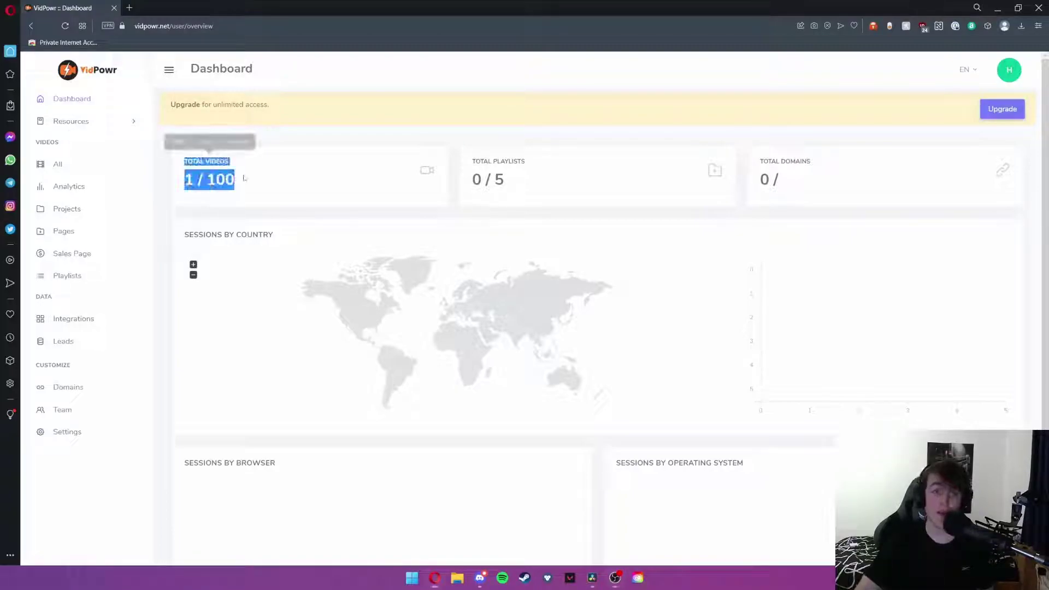
left_click_drag(462, 171, 557, 170)
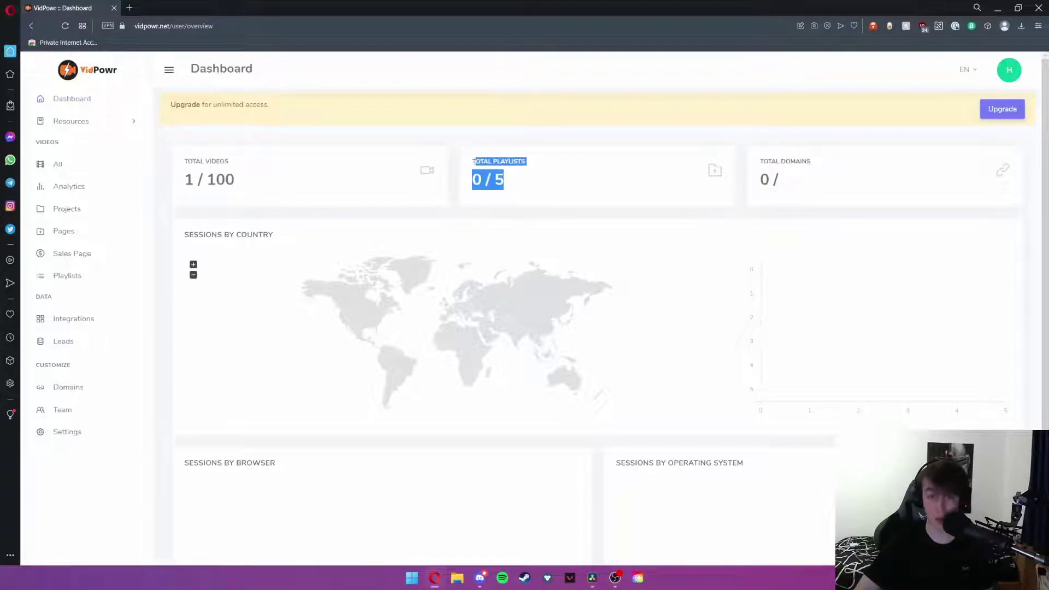
left_click_drag(782, 181, 757, 166)
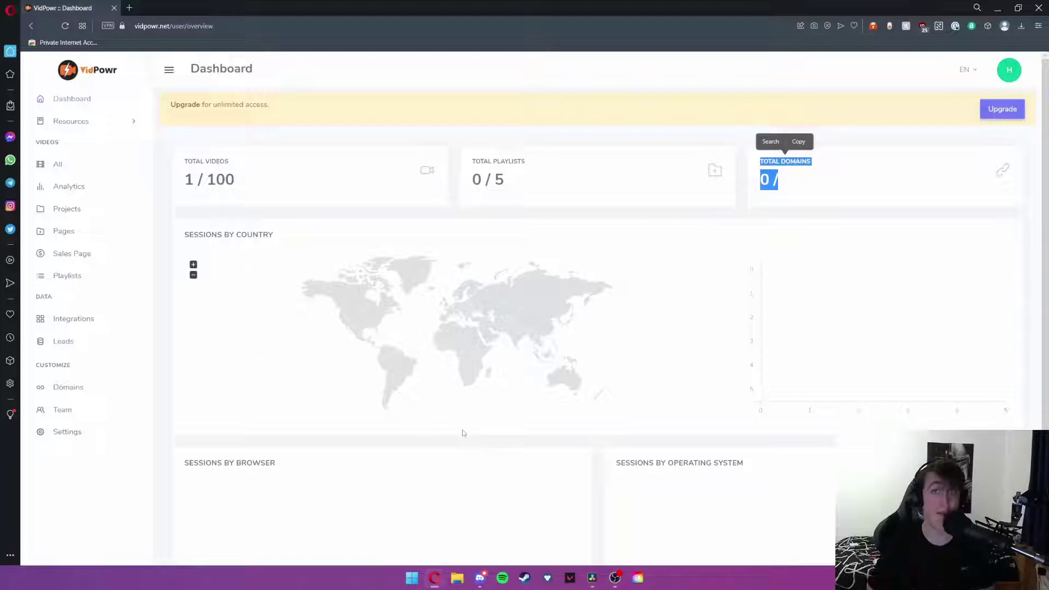
scroll(349, 399, "down", 2)
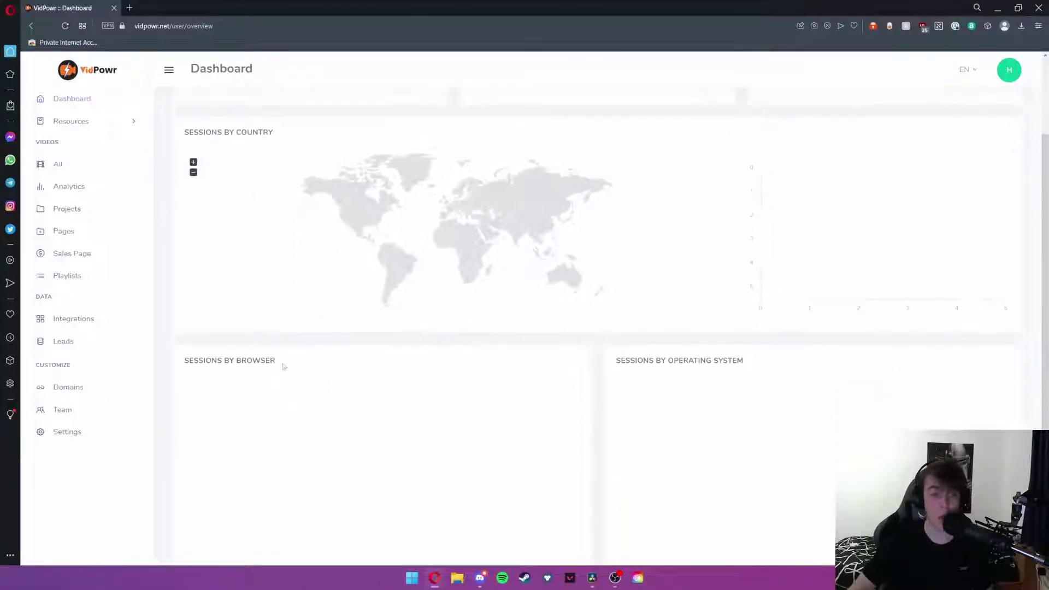
left_click_drag(276, 362, 235, 364)
left_click_drag(744, 363, 664, 364)
scroll(663, 364, "up", 2)
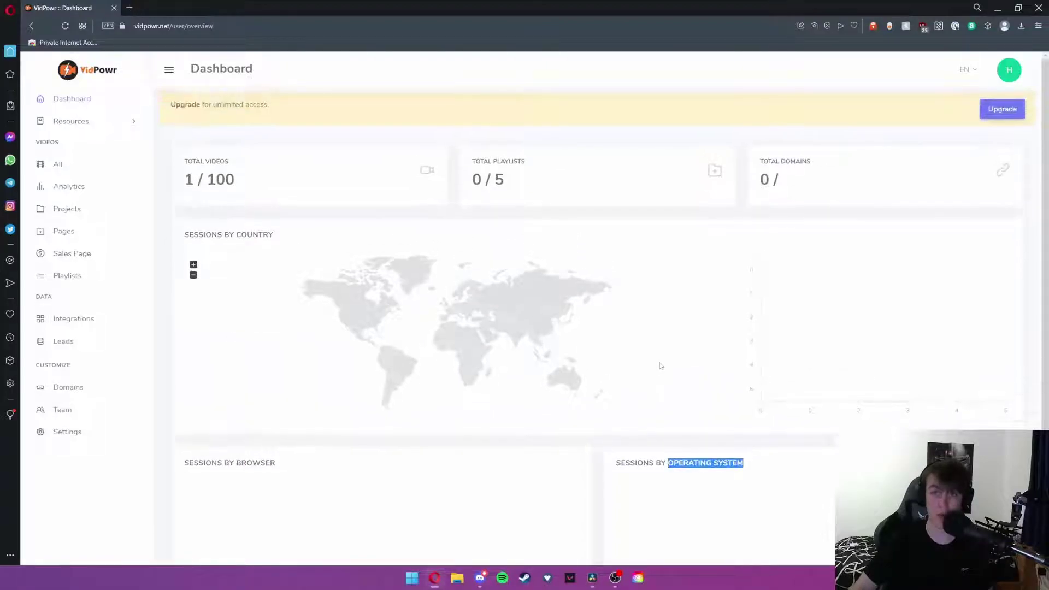
Expand and collapse the Resources links, then go to Videos > All.
left_click(75, 125)
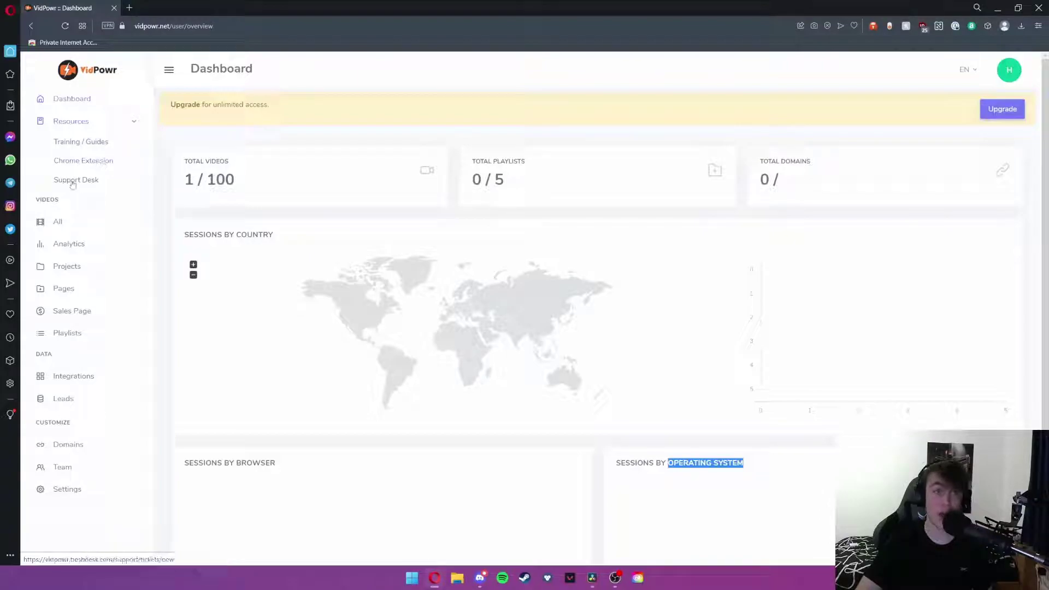
left_click(134, 121)
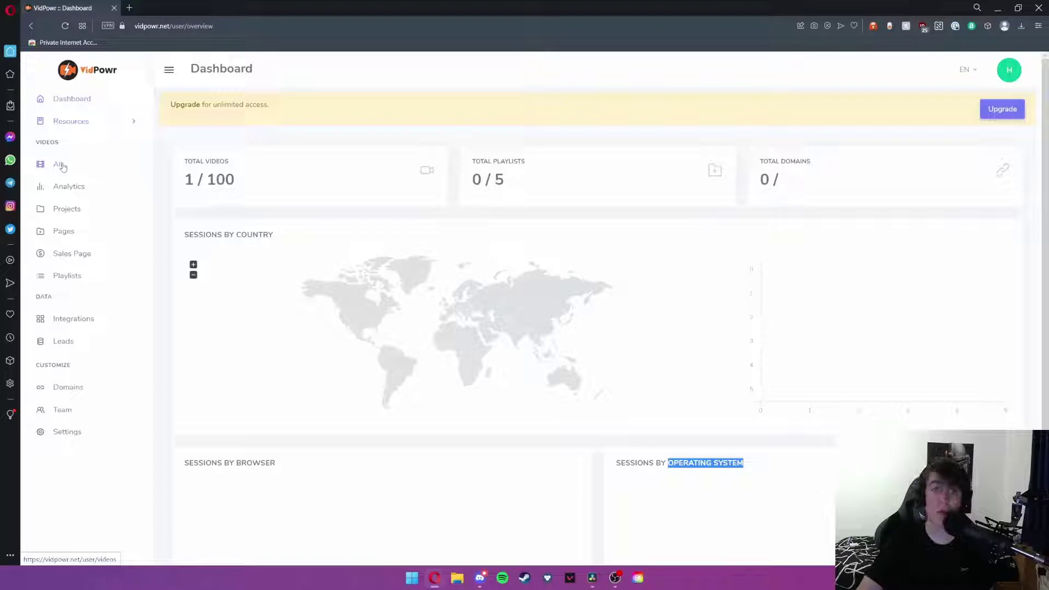
left_click(60, 164)
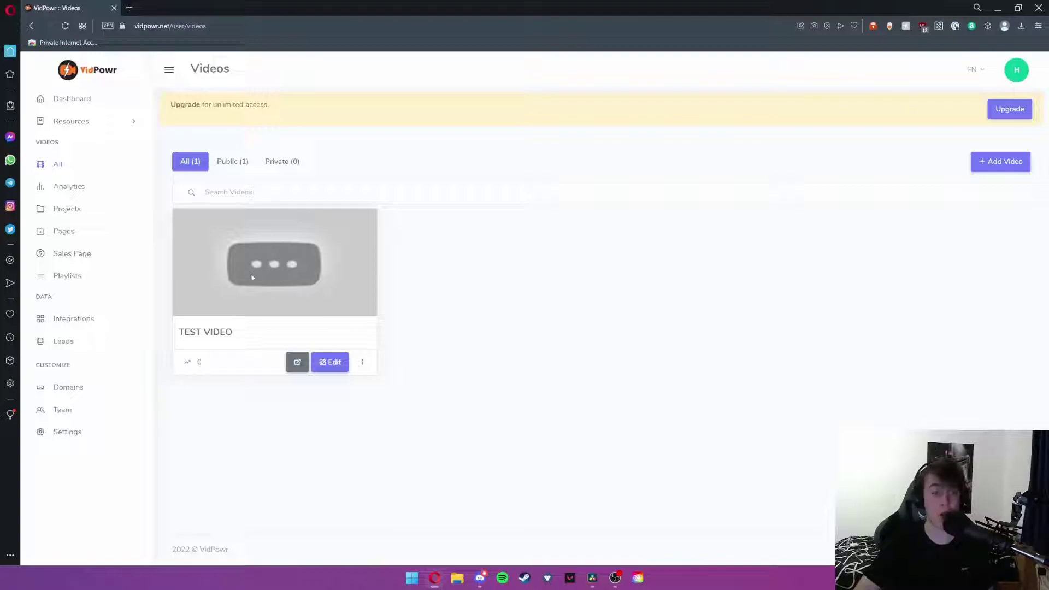
Check the Add Video form's Source options, keep Youtube, and close it without adding.
left_click(997, 162)
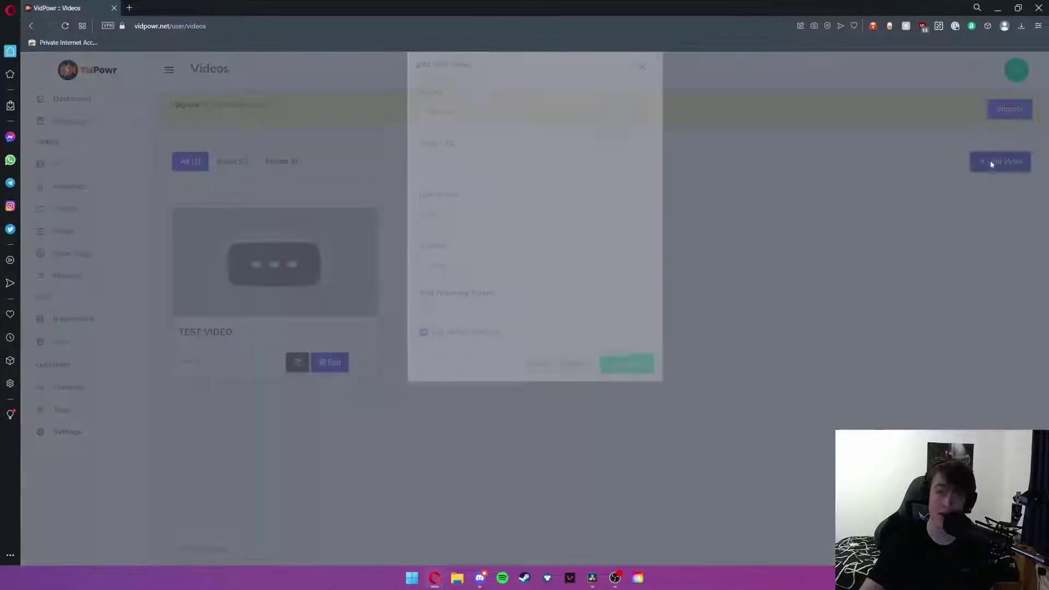
left_click(466, 137)
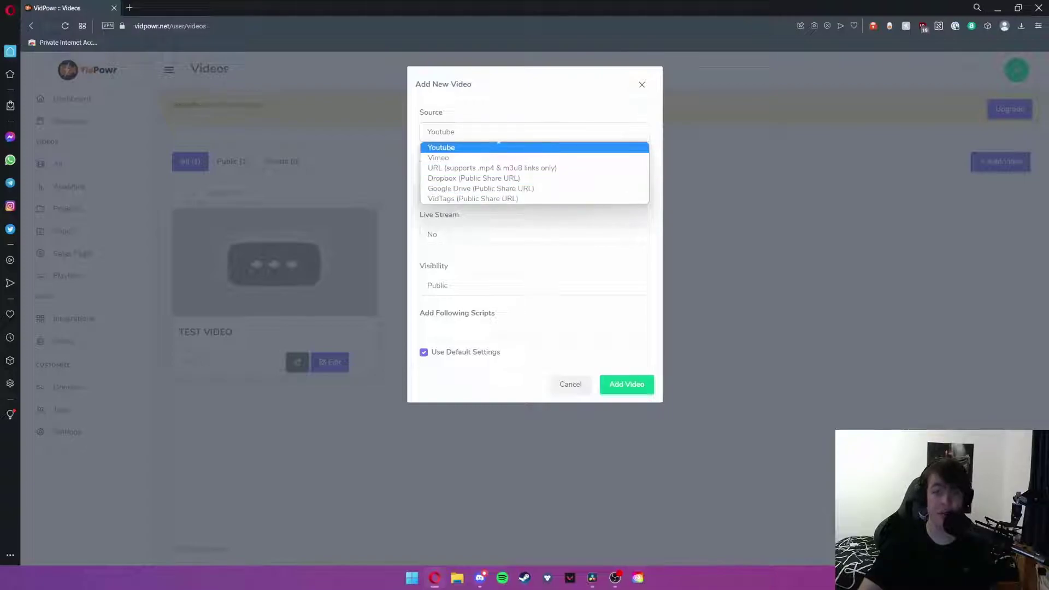
left_click(465, 147)
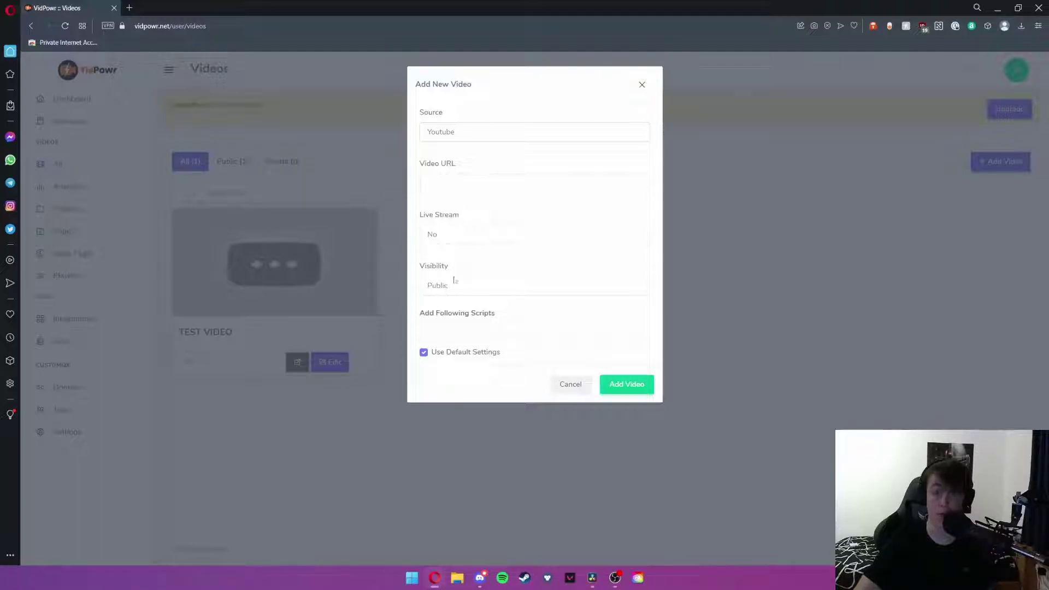
left_click(641, 86)
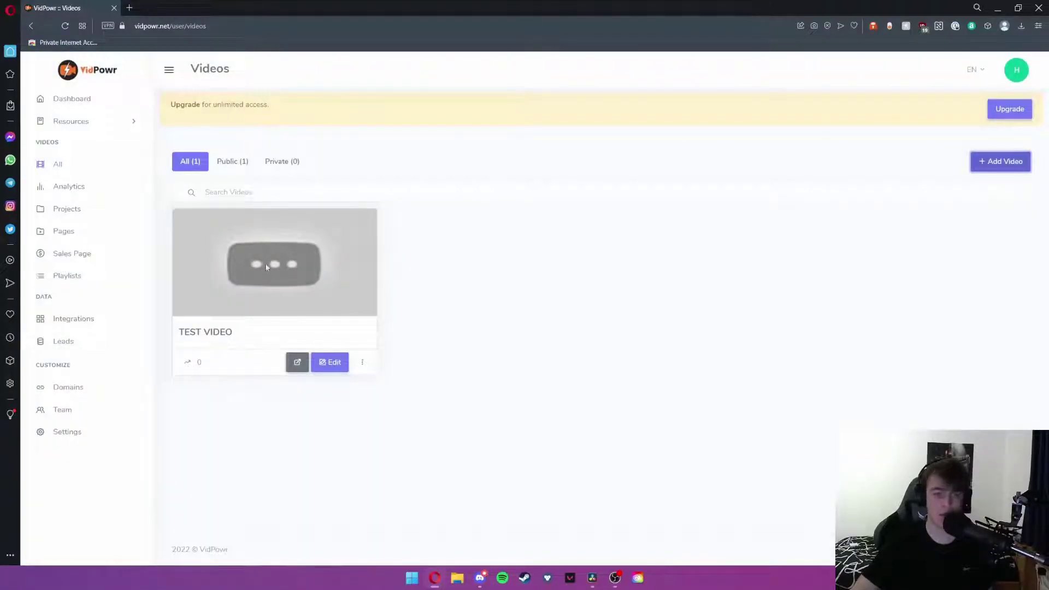
Open TEST VIDEO in the editor, review Controls, play the preview and save the player settings.
left_click(329, 364)
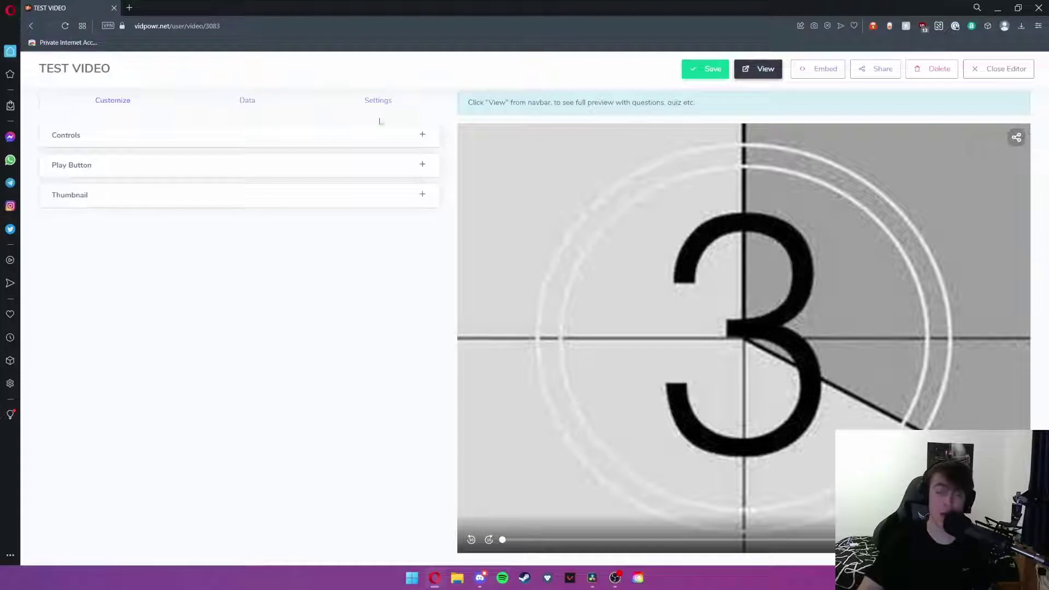
left_click(422, 135)
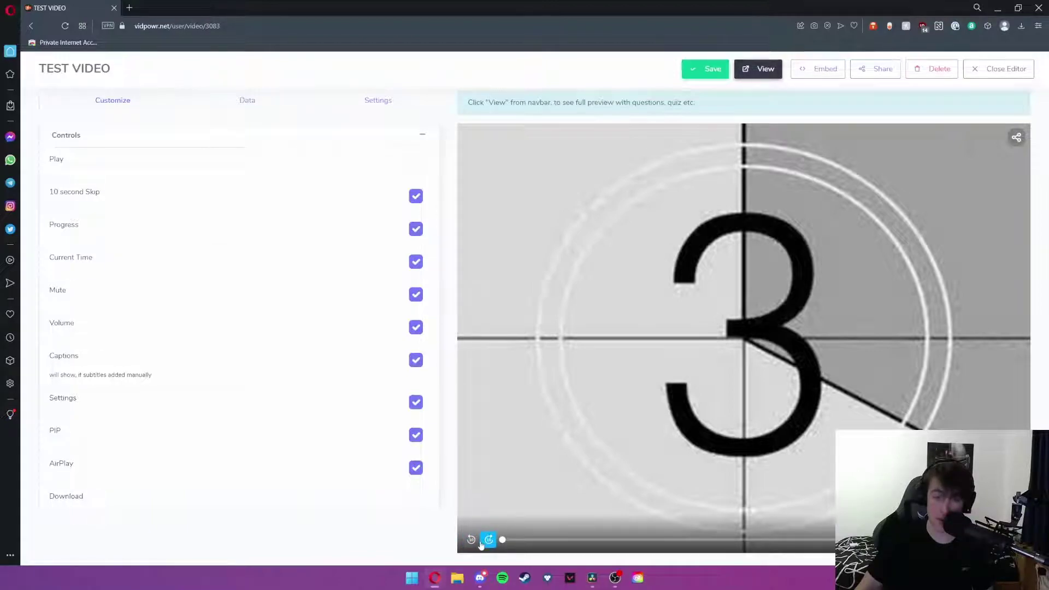
left_click(175, 138)
left_click(425, 139)
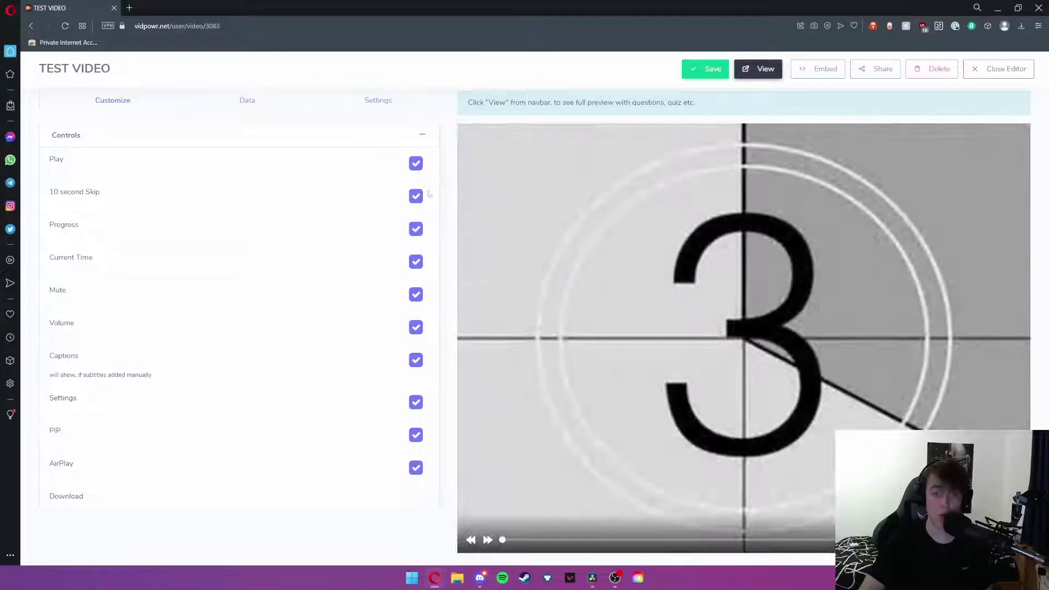
left_click(538, 231)
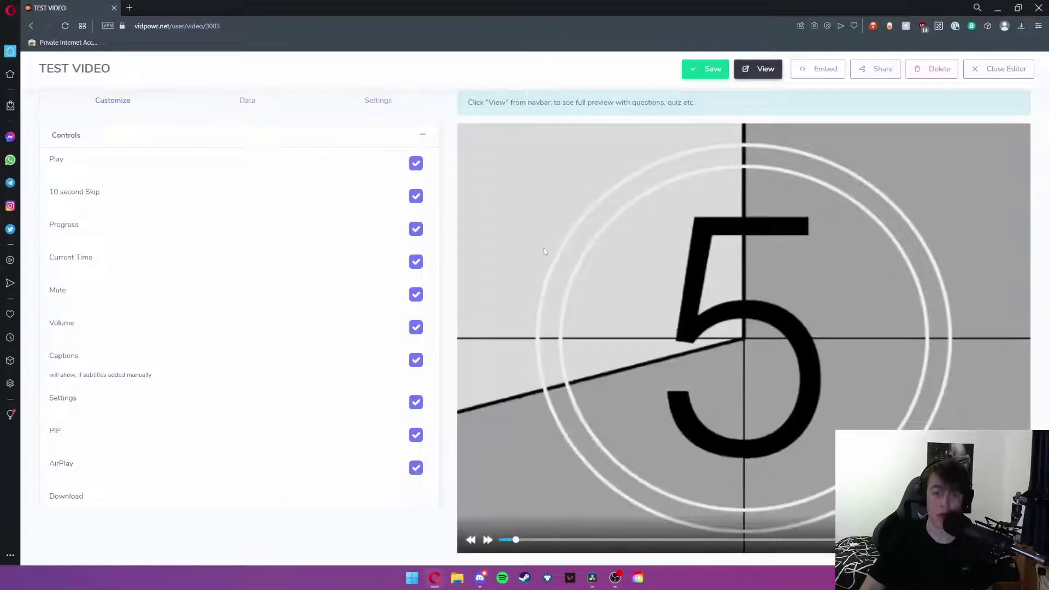
left_click(710, 68)
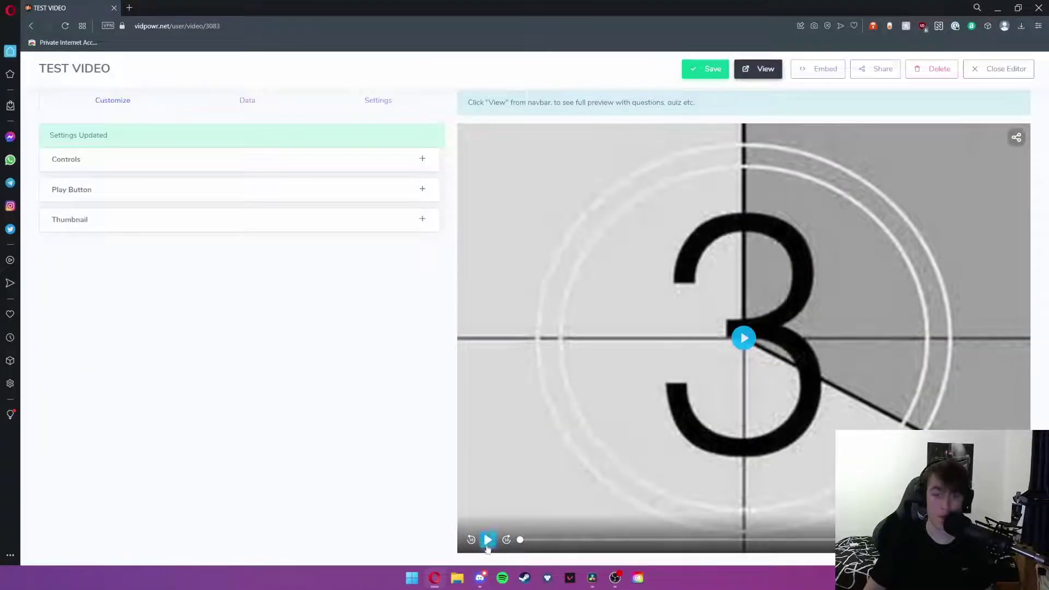
Look over the Controls and Play Button options, then move to the Data tab.
left_click(422, 159)
scroll(84, 212, "down", 1)
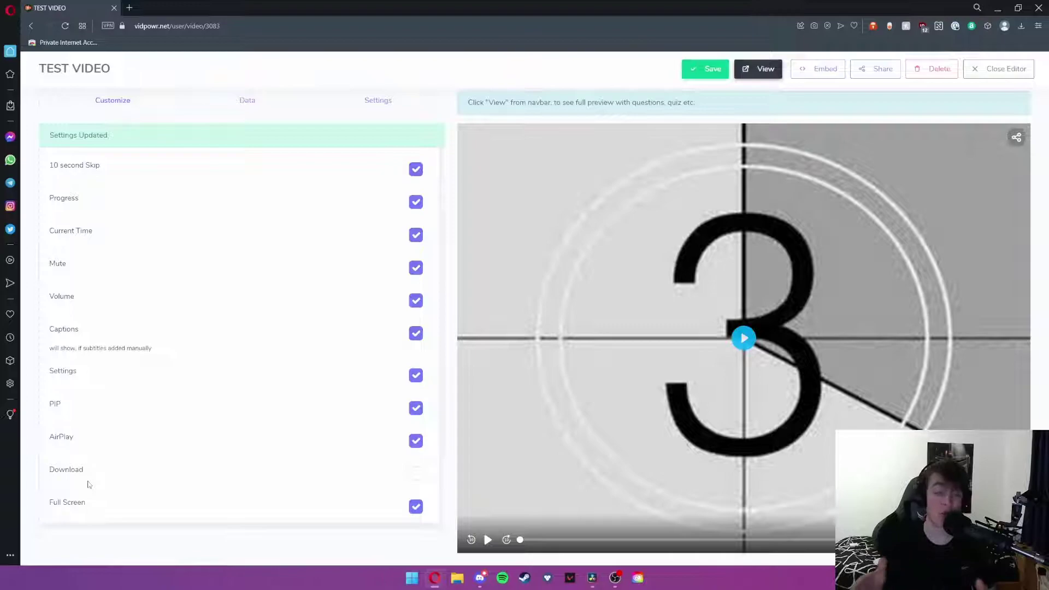
scroll(229, 290, "up", 1)
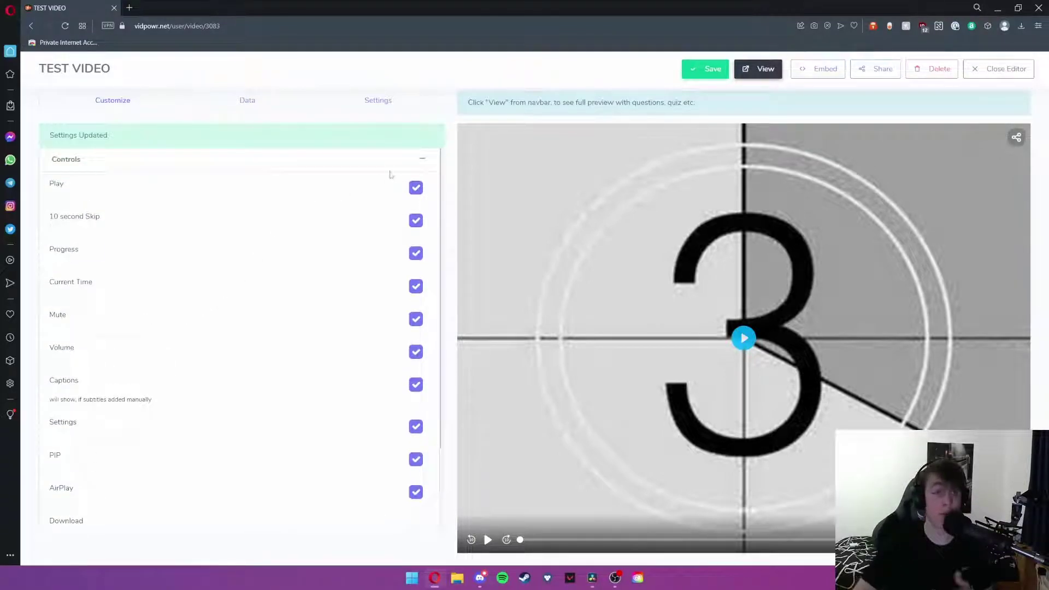
left_click(422, 162)
left_click(415, 191)
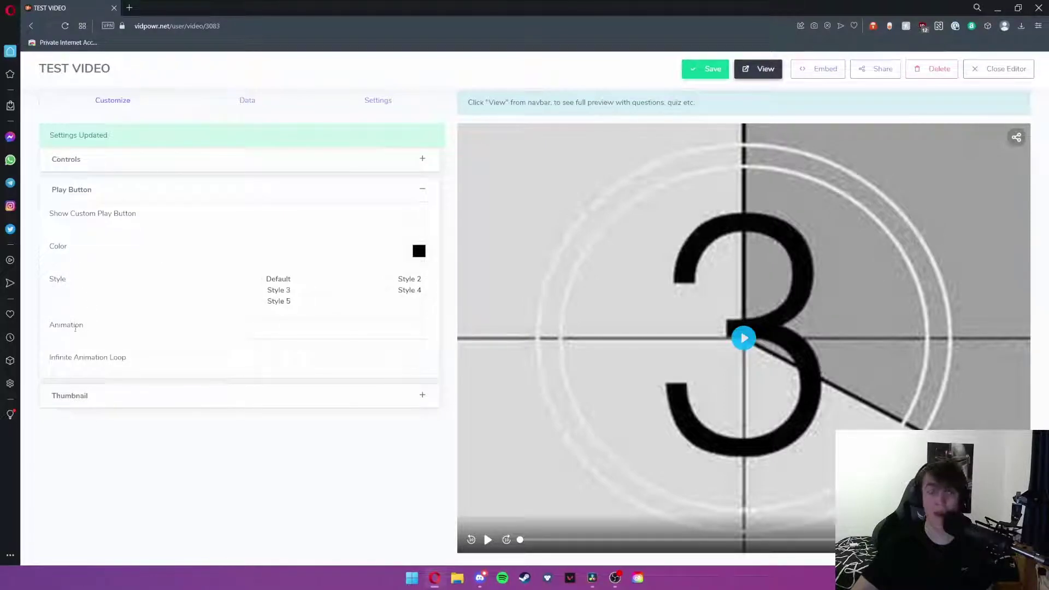
left_click(248, 102)
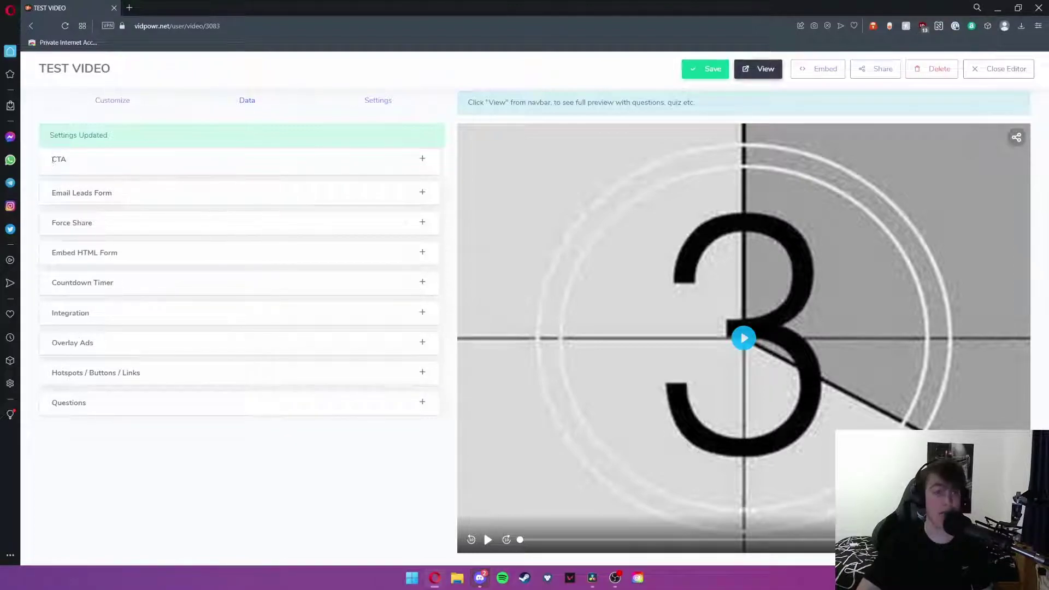
Expand the CTA settings, scroll through them, and collapse them again.
double_click(57, 160)
left_click(53, 159)
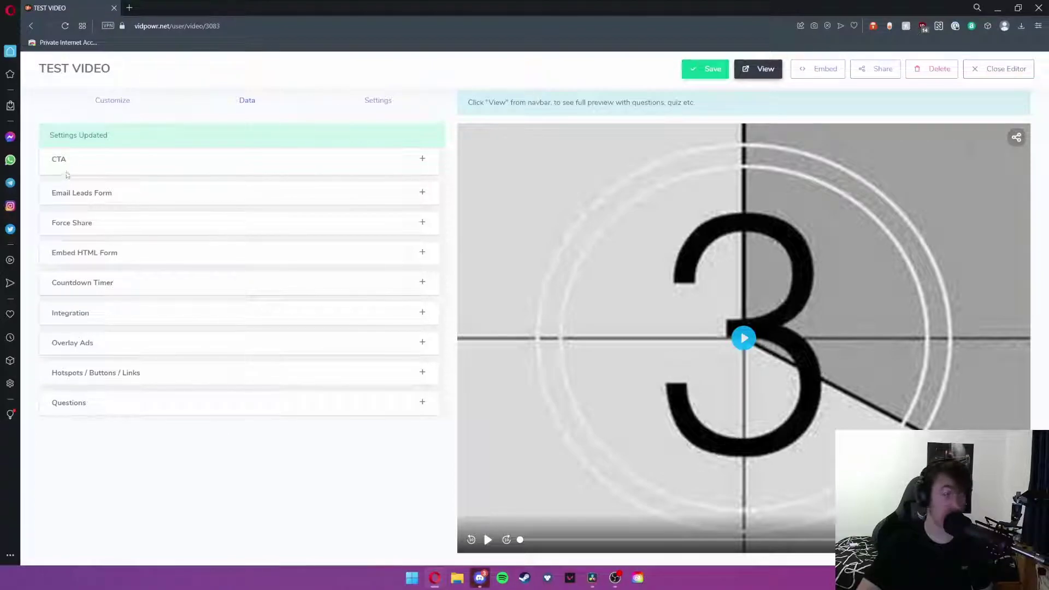
left_click(70, 164)
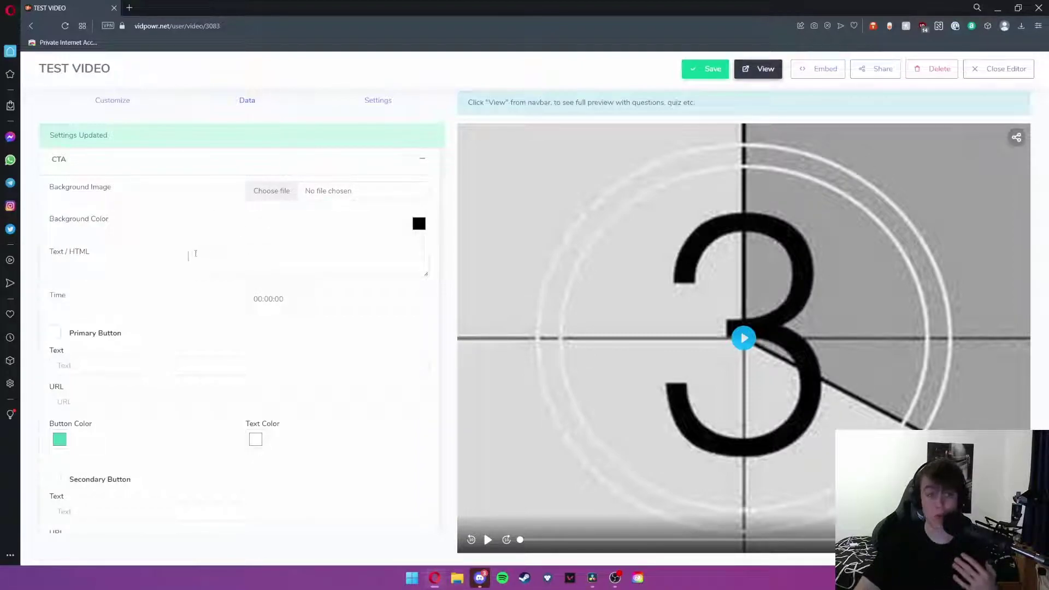
scroll(194, 254, "down", 3)
scroll(85, 373, "down", 2)
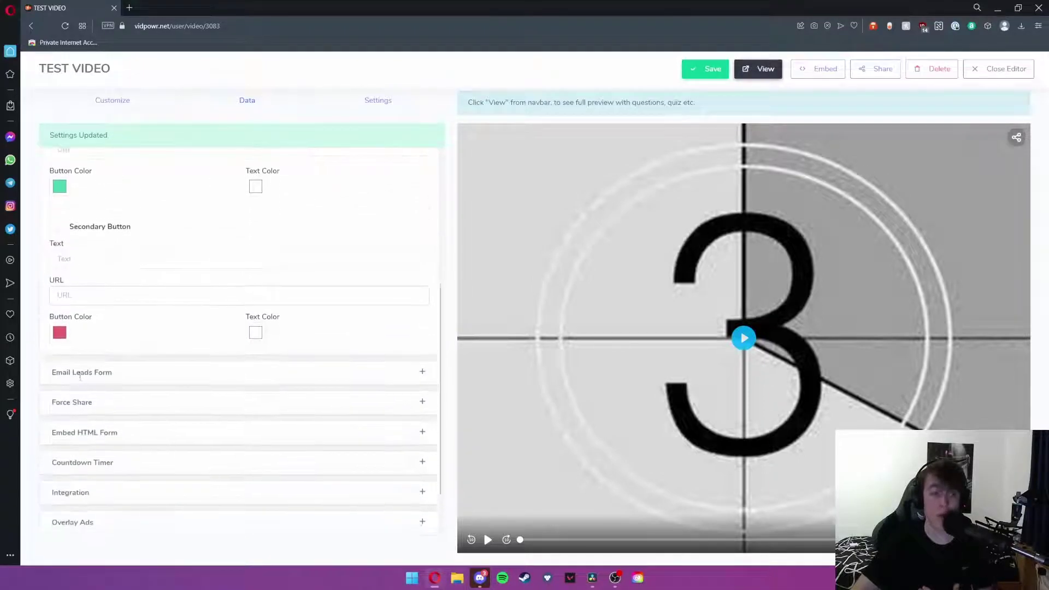
scroll(79, 374, "up", 5)
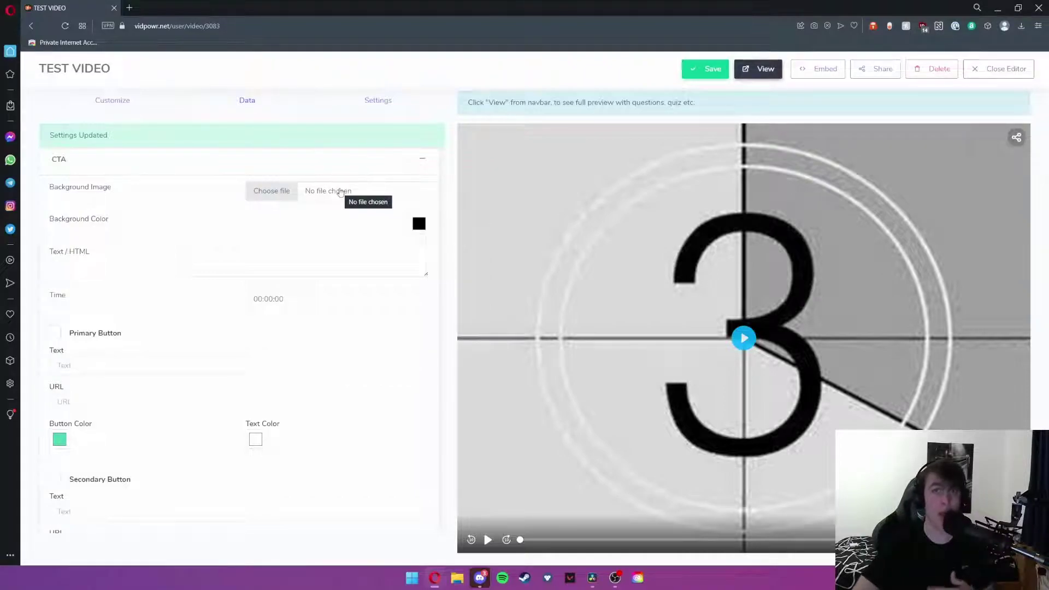
left_click(423, 164)
Expand Email Leads Form and scroll through its fields, including Form Submit Title and Form Email Title.
left_click(189, 193)
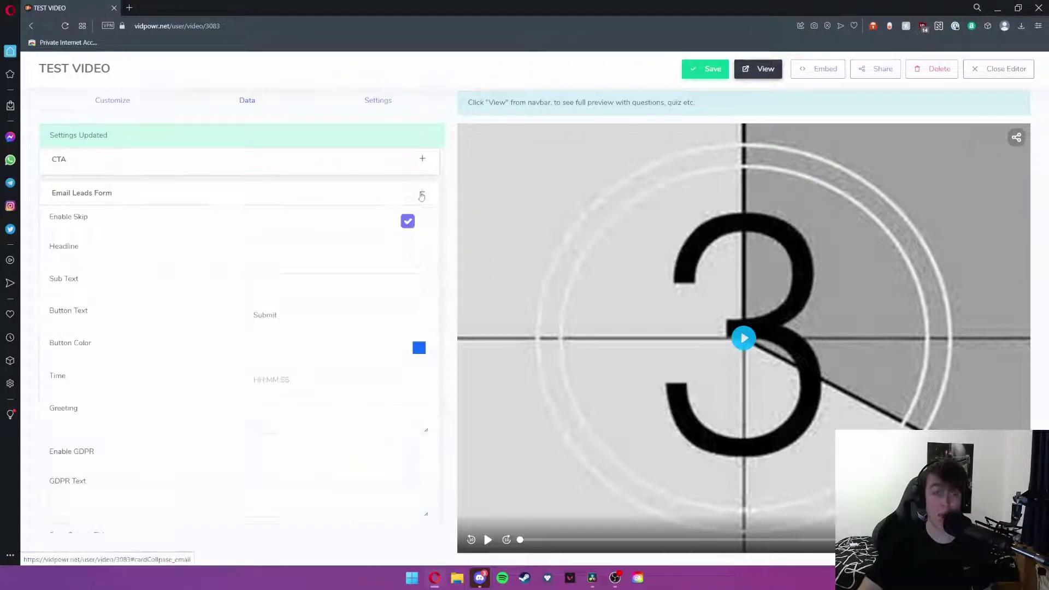
scroll(190, 243, "down", 1)
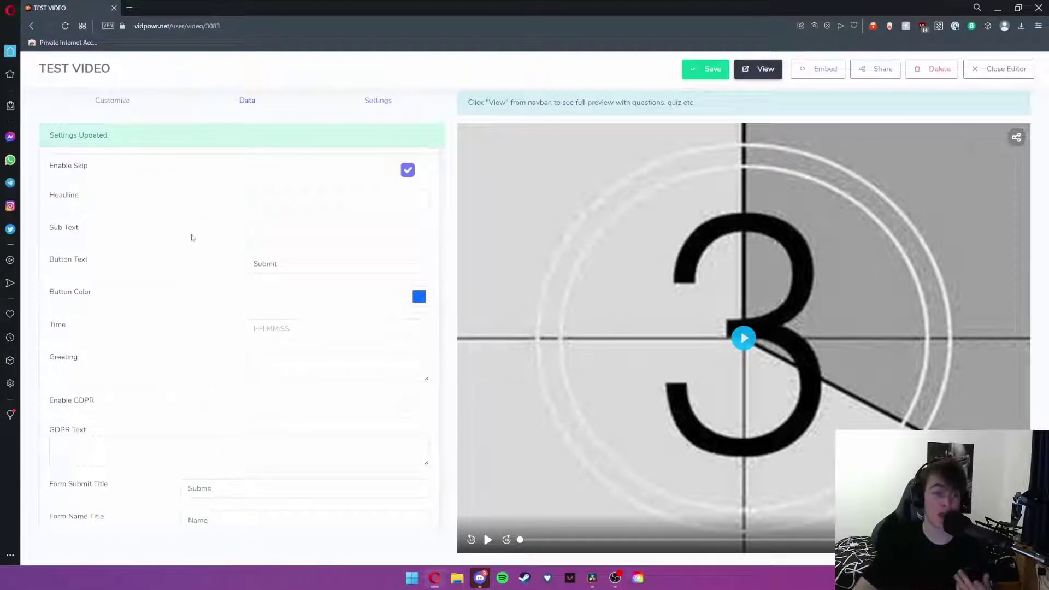
scroll(192, 240, "down", 2)
double_click(82, 446)
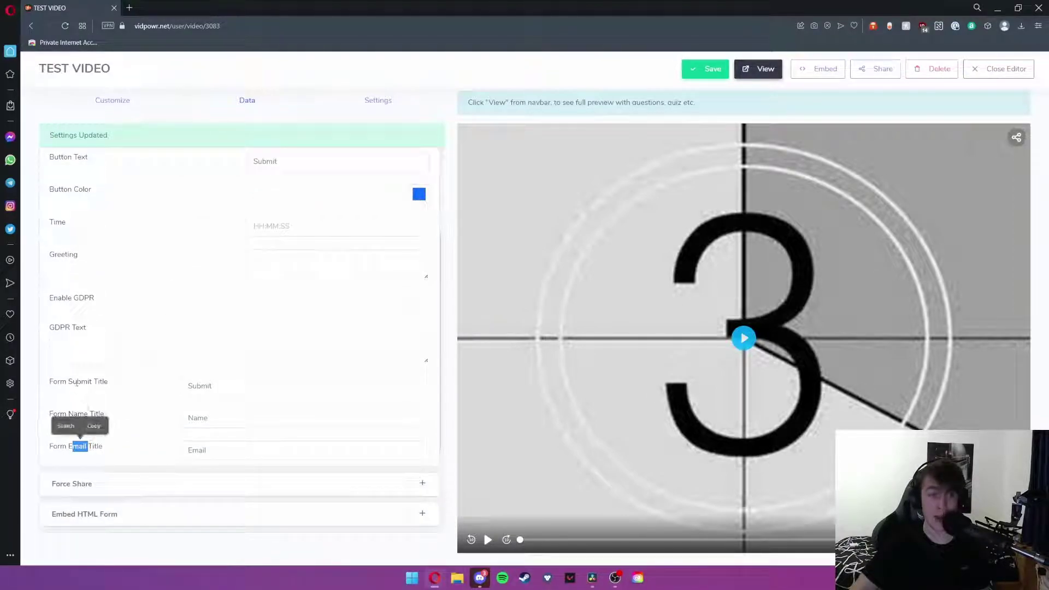
left_click_drag(69, 381, 116, 386)
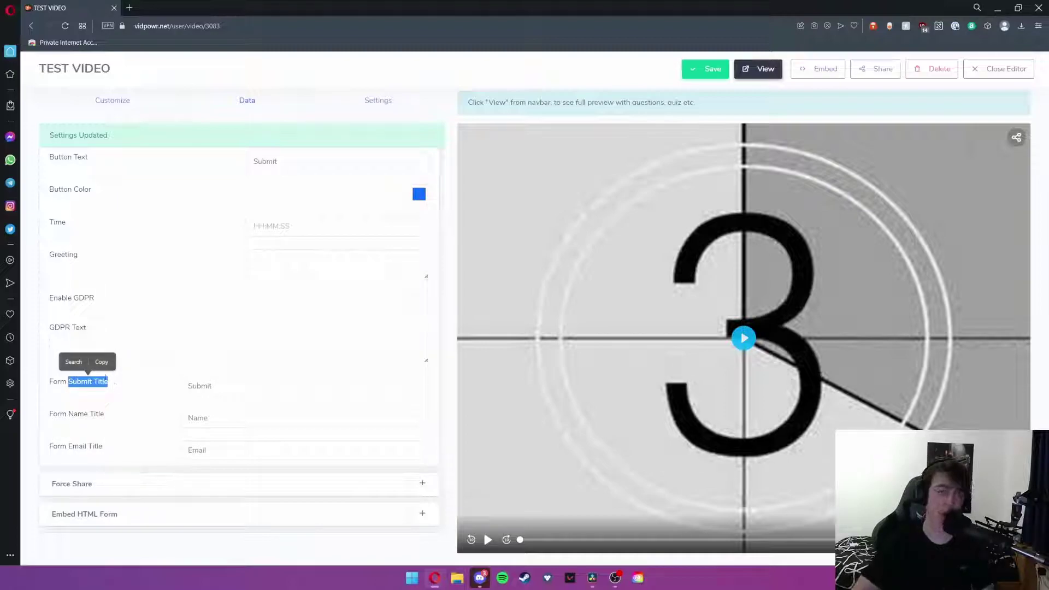
left_click(216, 385)
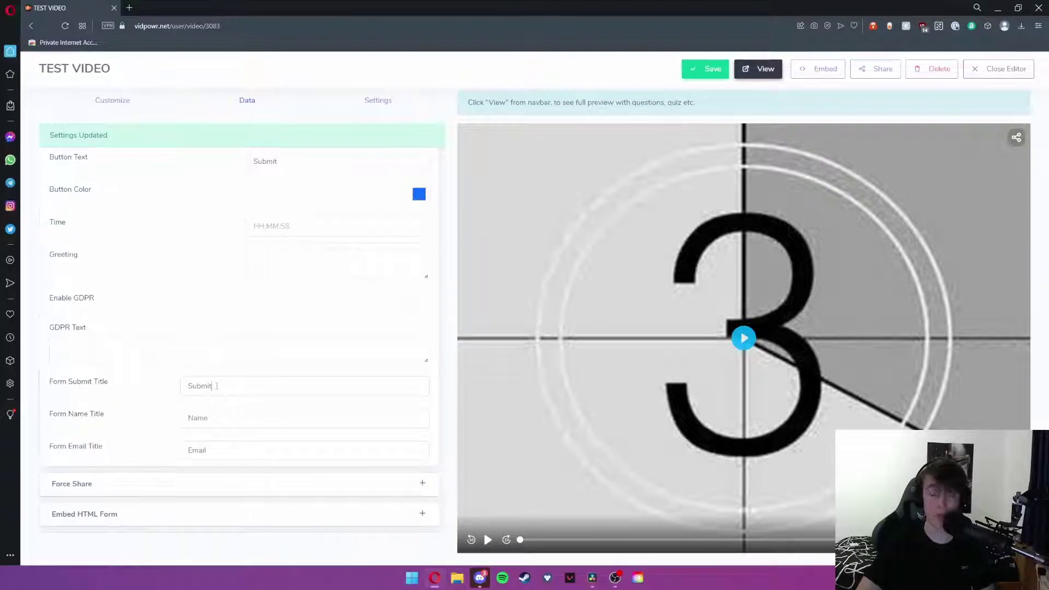
scroll(216, 386, "up", 1)
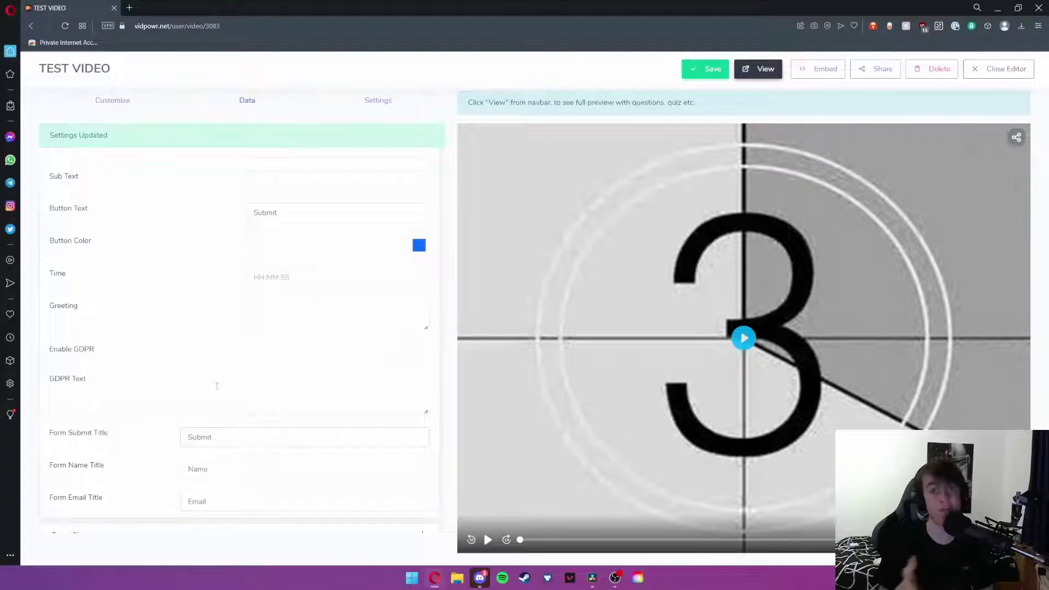
scroll(328, 284, "up", 2)
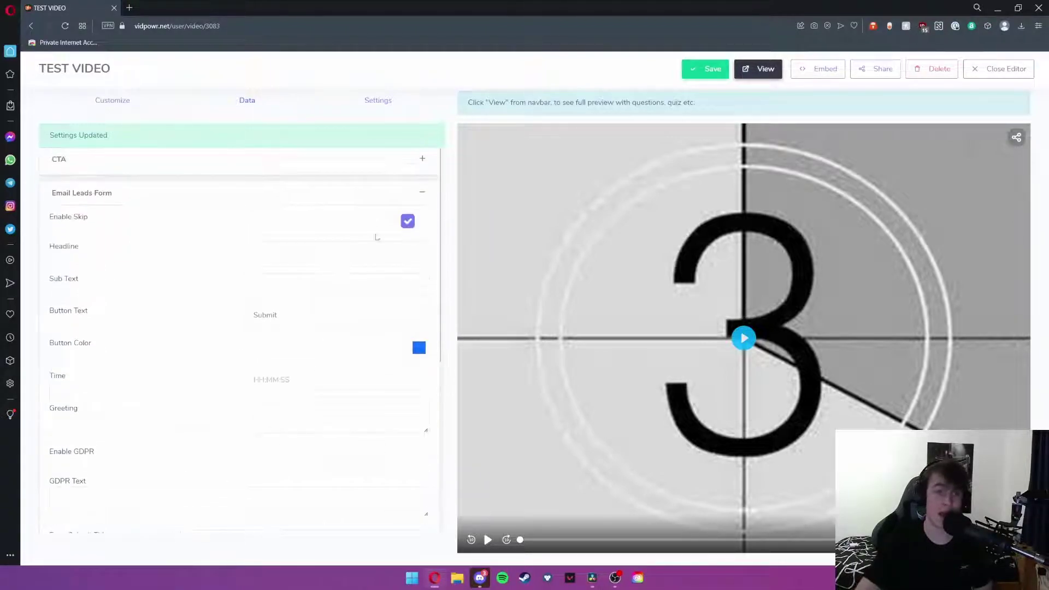
Collapse Email Leads Form and review Force Share, titled 'Share Before Continue Watching'.
left_click(82, 193)
left_click_drag(51, 226, 70, 245)
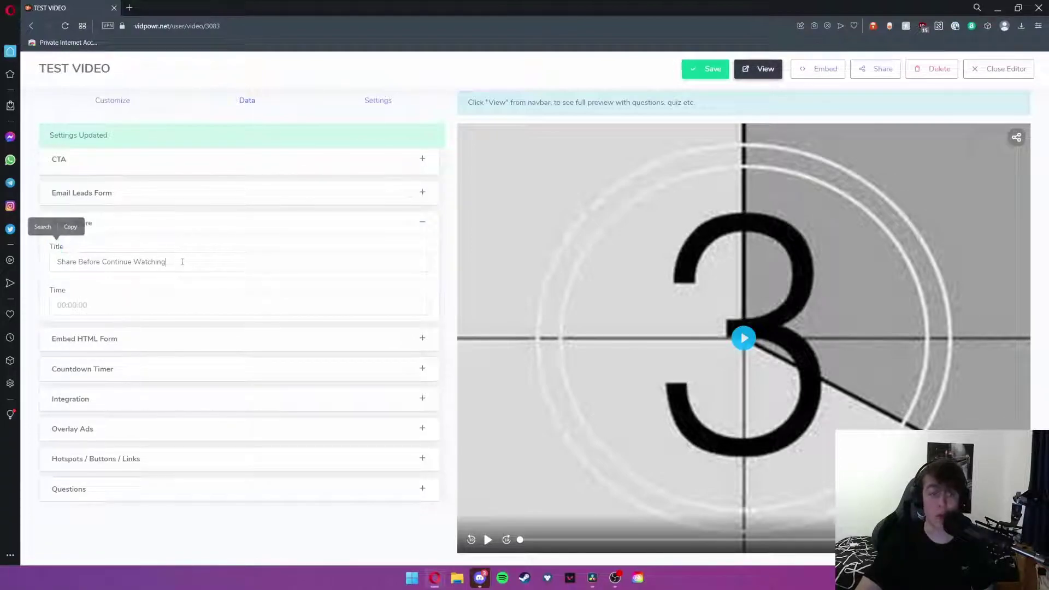
left_click_drag(166, 262, 56, 263)
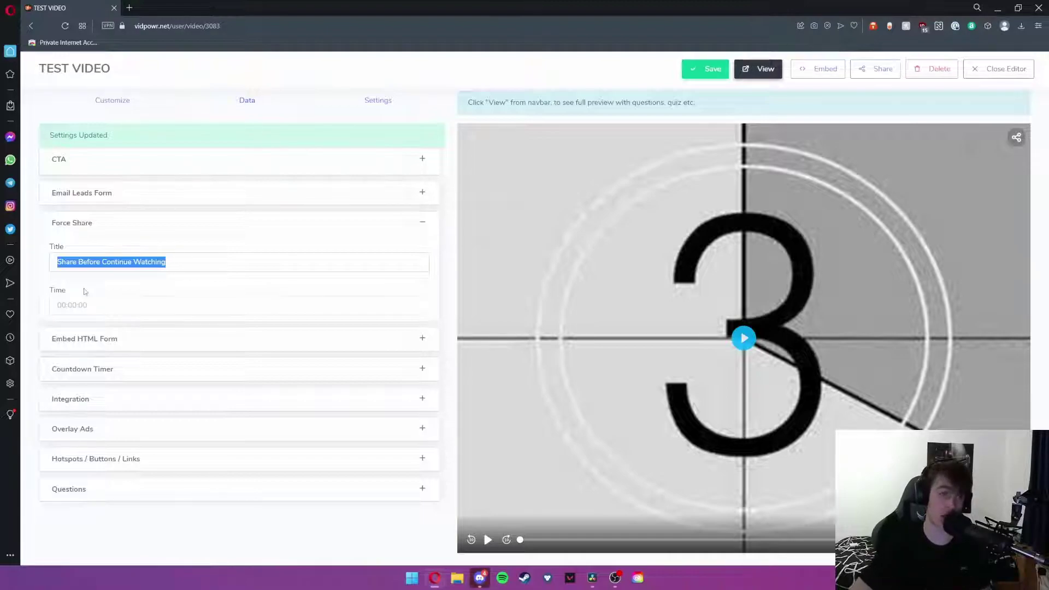
triple_click(69, 221)
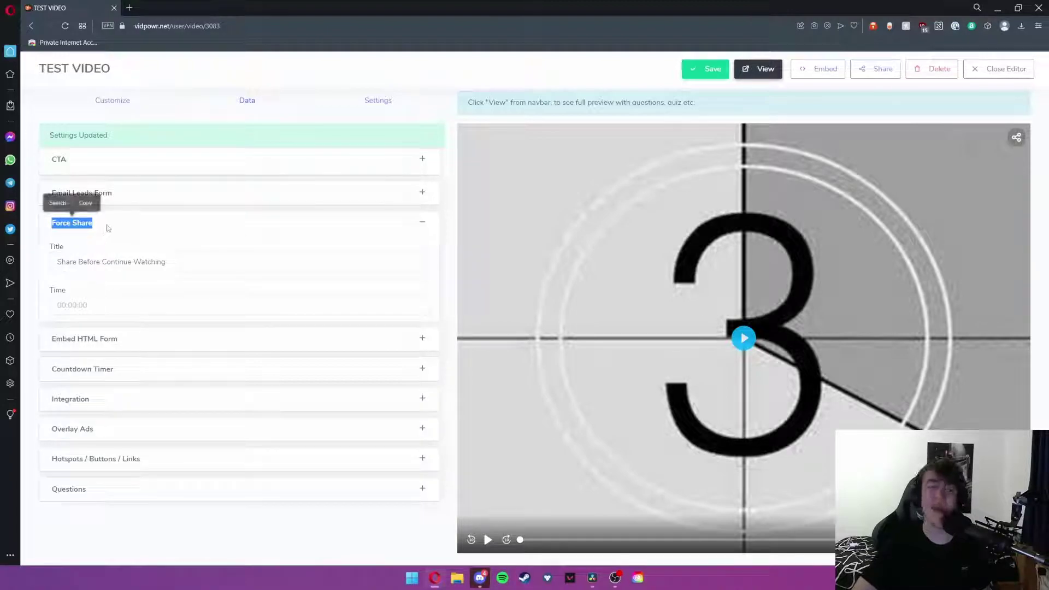
left_click(107, 226)
left_click_drag(49, 224, 99, 229)
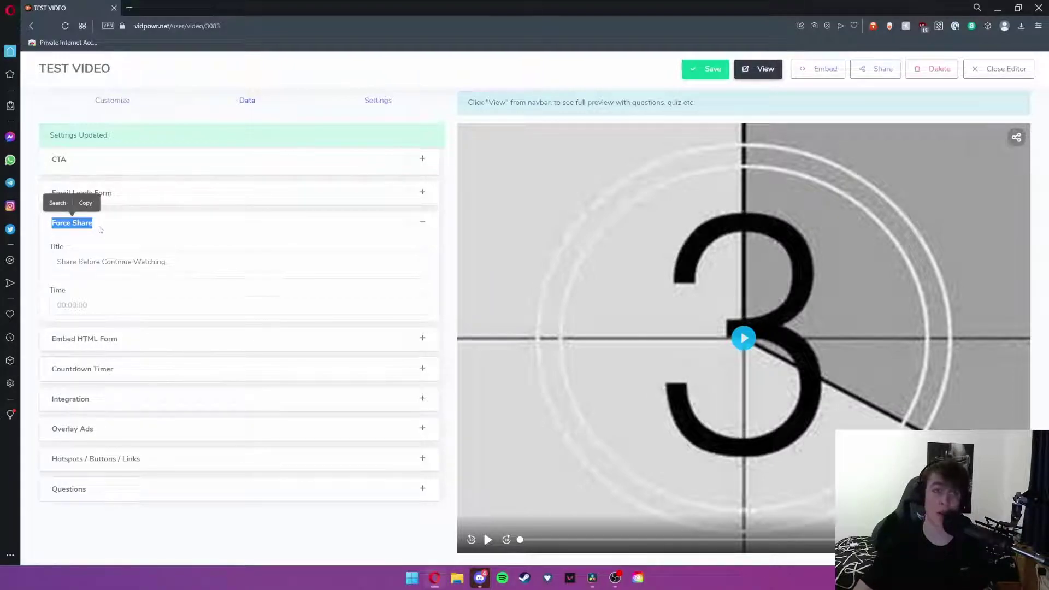
Look over the Embed HTML Form's Embed Code box and the Countdown Timer section.
left_click(109, 339)
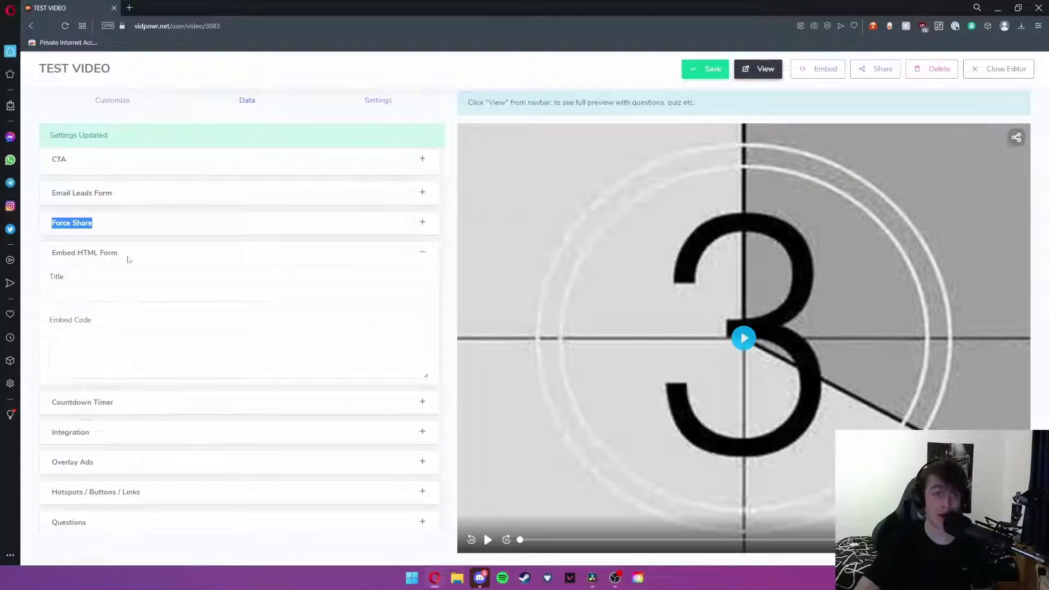
left_click_drag(128, 260, 50, 253)
left_click(66, 332)
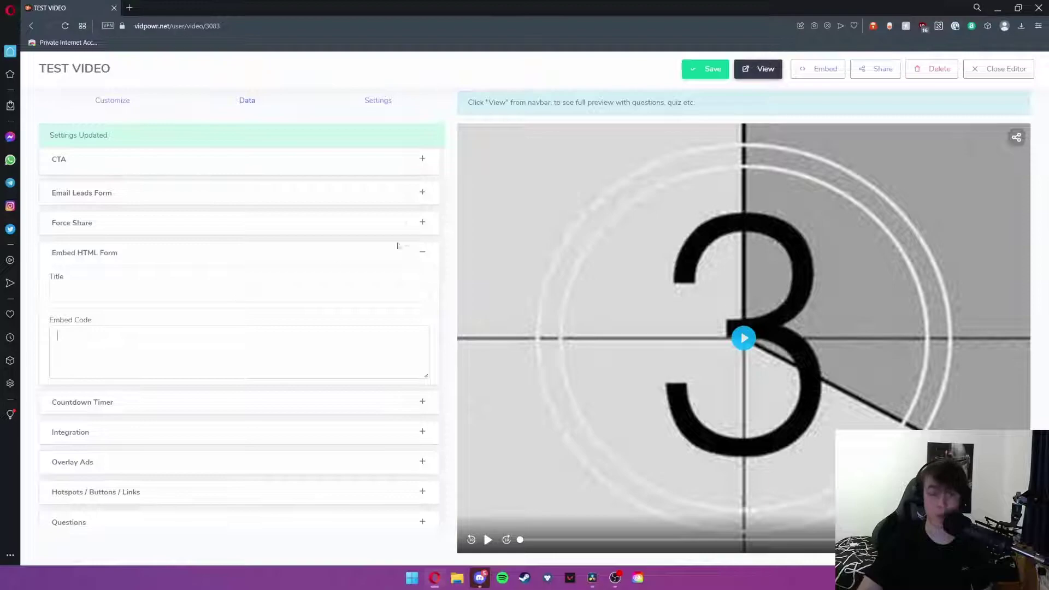
left_click(422, 252)
left_click(87, 282)
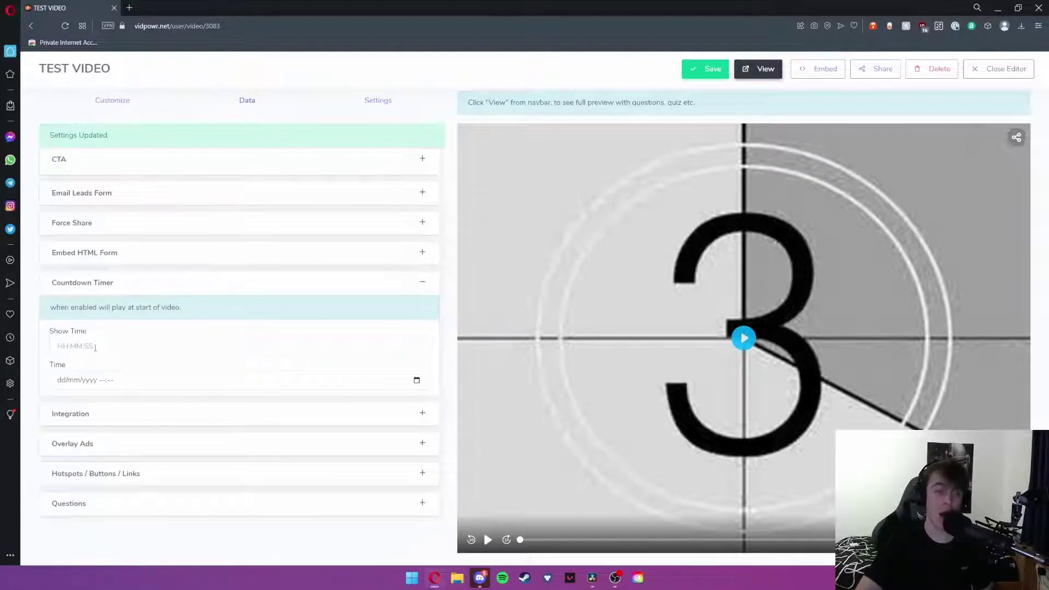
left_click(421, 283)
Expand Integration, find the integrations list empty, try adding one and dismiss the warning.
left_click(421, 311)
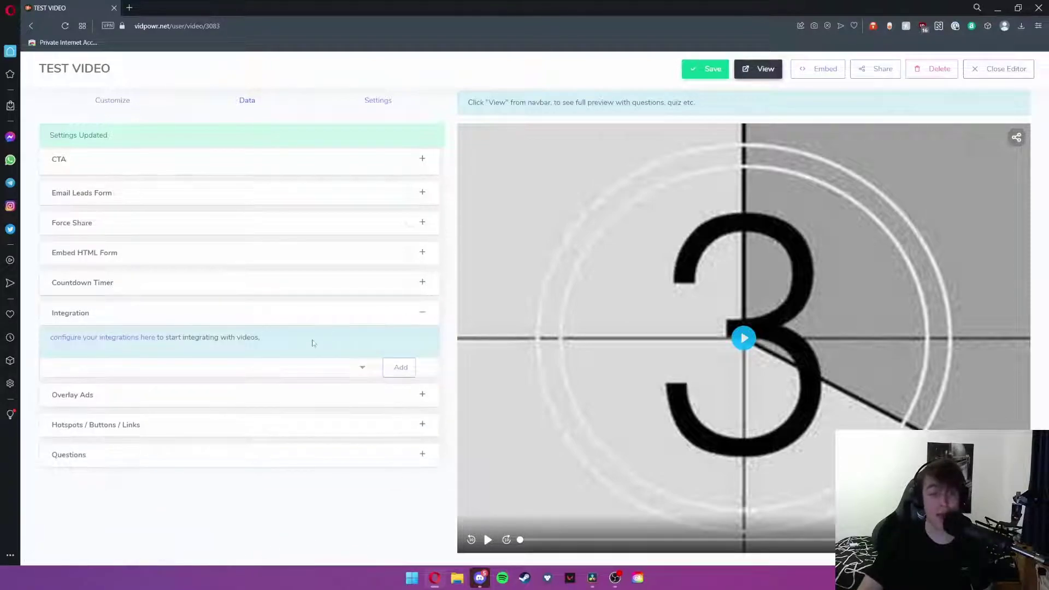
left_click(356, 367)
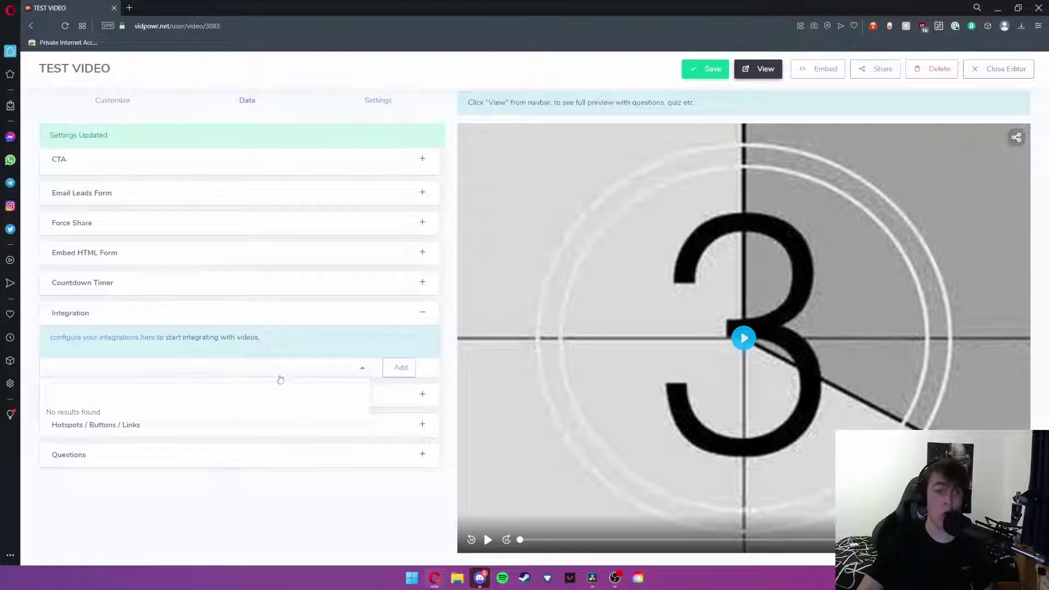
left_click(304, 371)
left_click(393, 370)
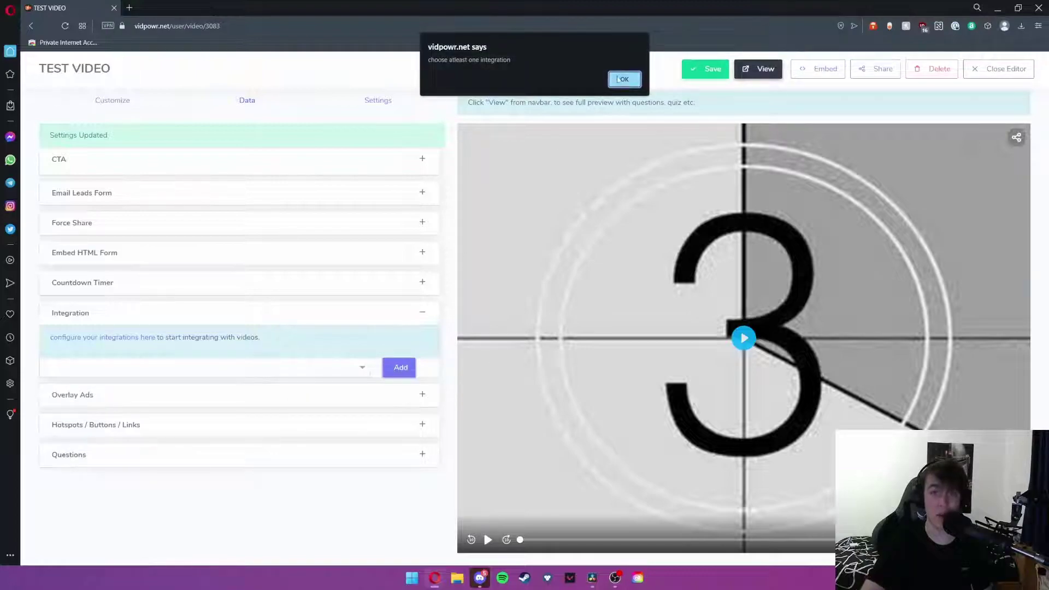
left_click(617, 80)
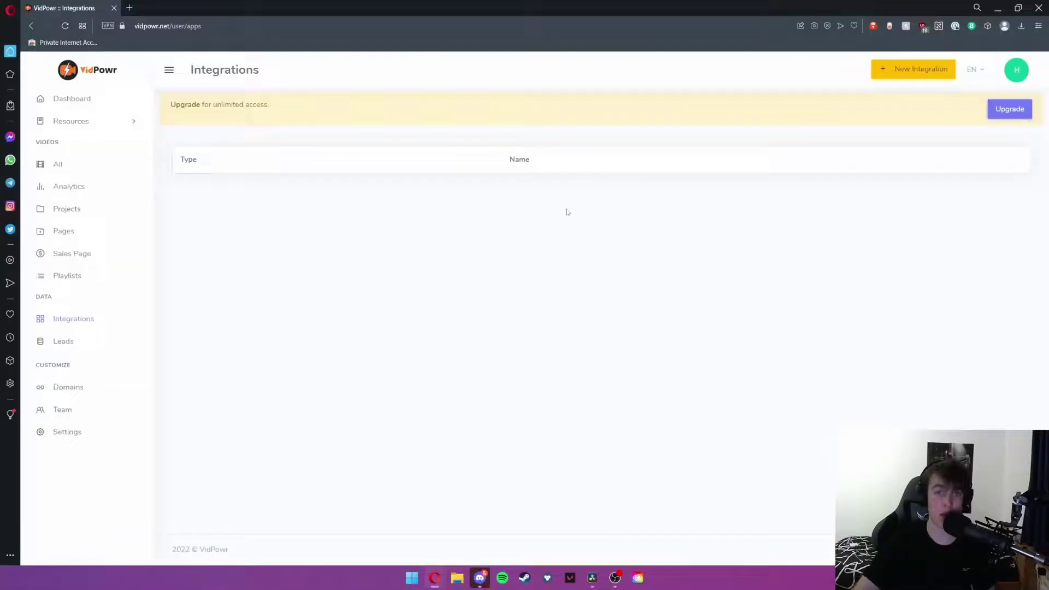
left_click(920, 71)
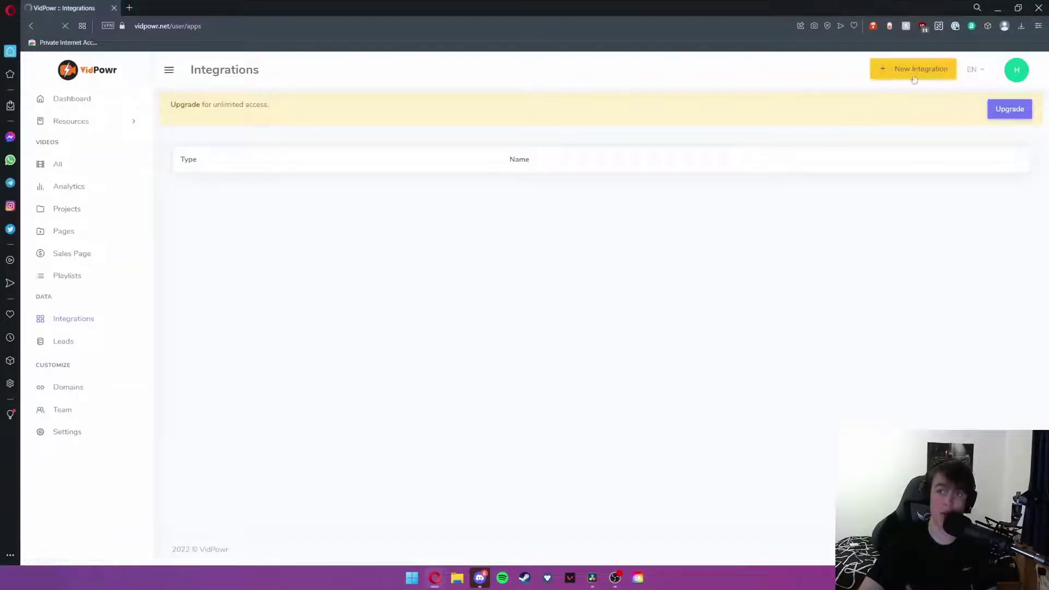
left_click(238, 192)
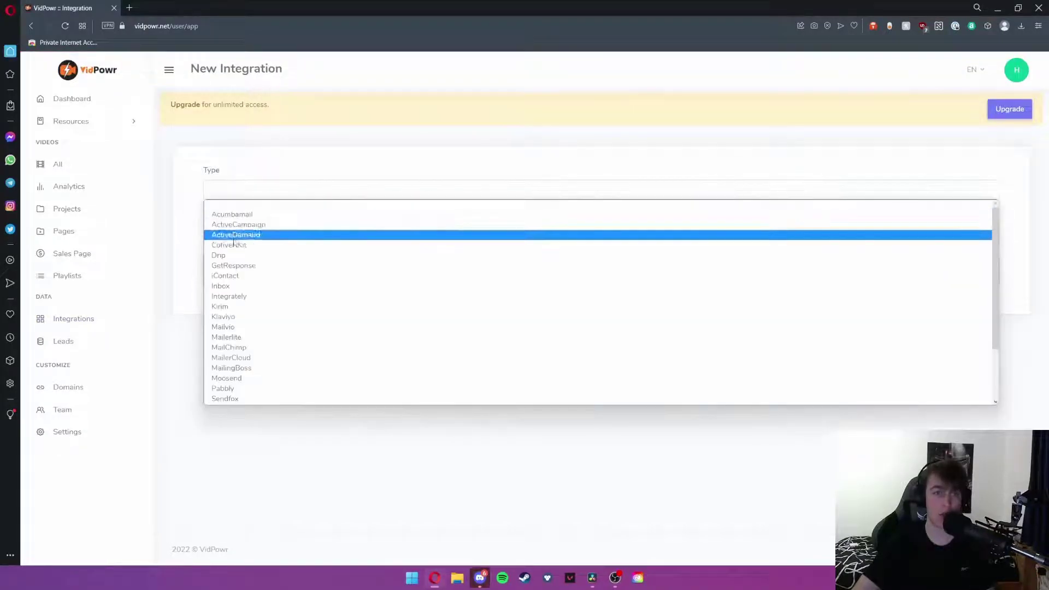
scroll(245, 327, "down", 5)
scroll(247, 394, "up", 5)
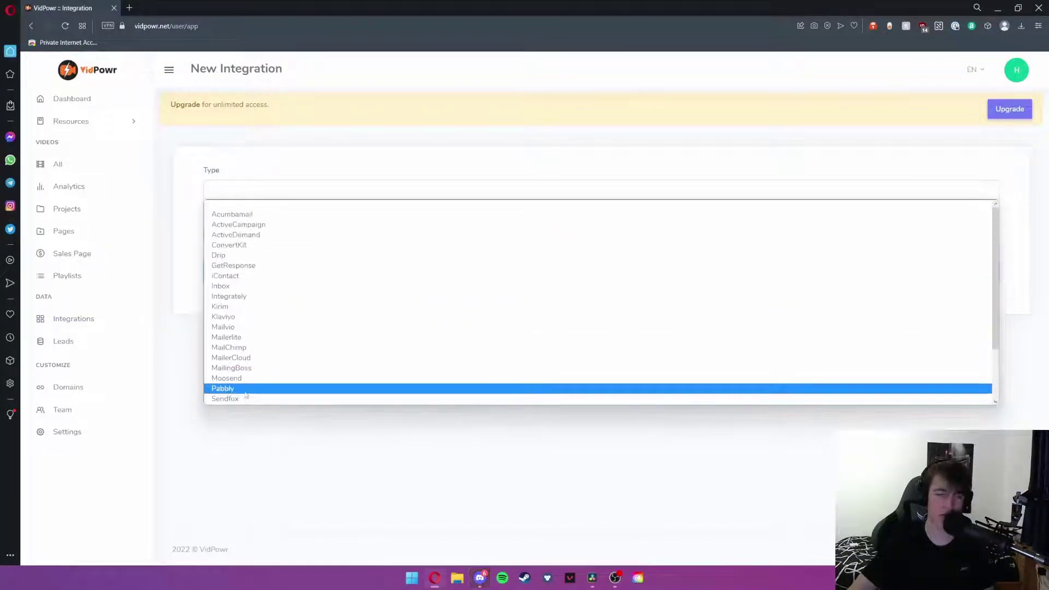
left_click(187, 198)
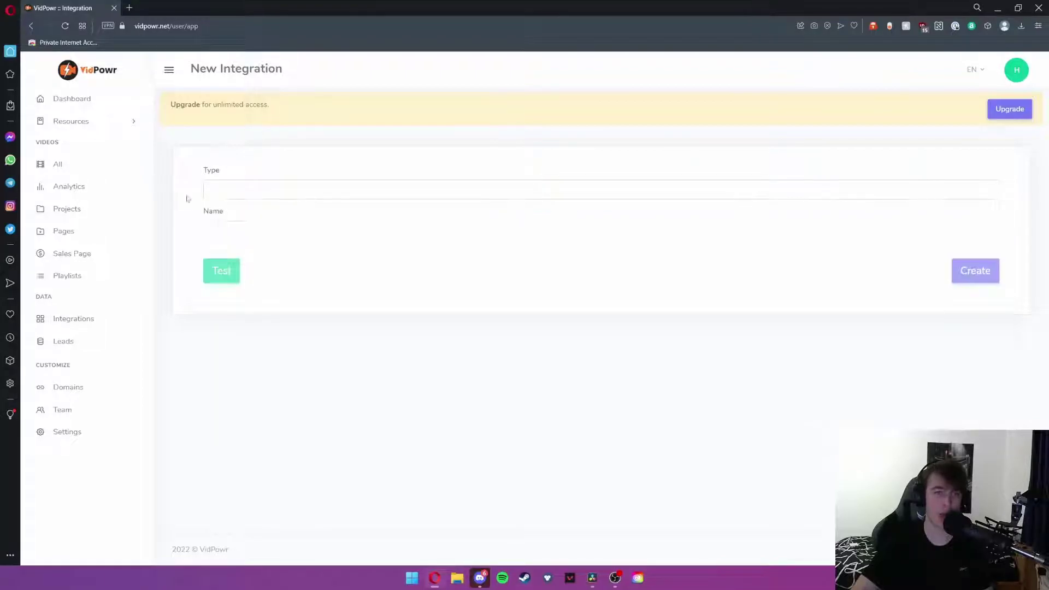
left_click(222, 227)
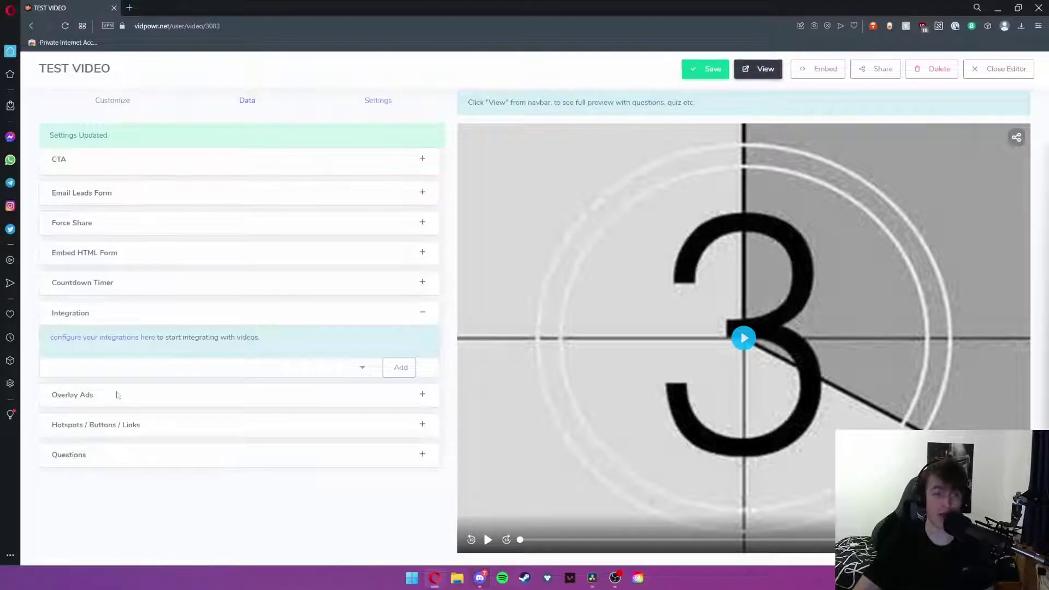
Expand Overlay Ads and scroll through the Info Overlay, URL and Overlay Text fields.
left_click(420, 395)
scroll(209, 369, "down", 5)
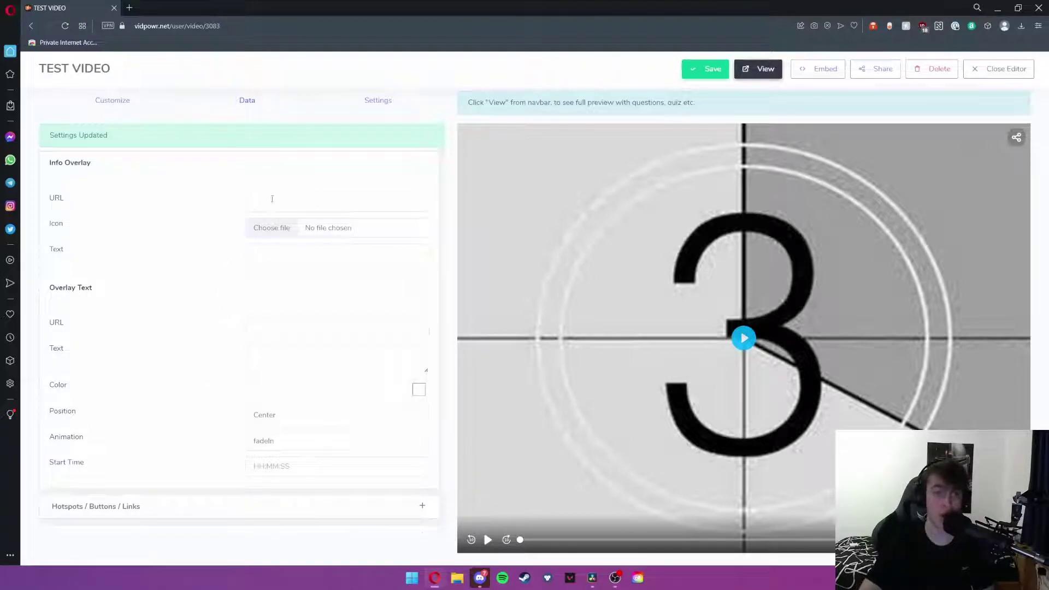
scroll(264, 202, "down", 1)
scroll(254, 212, "up", 2)
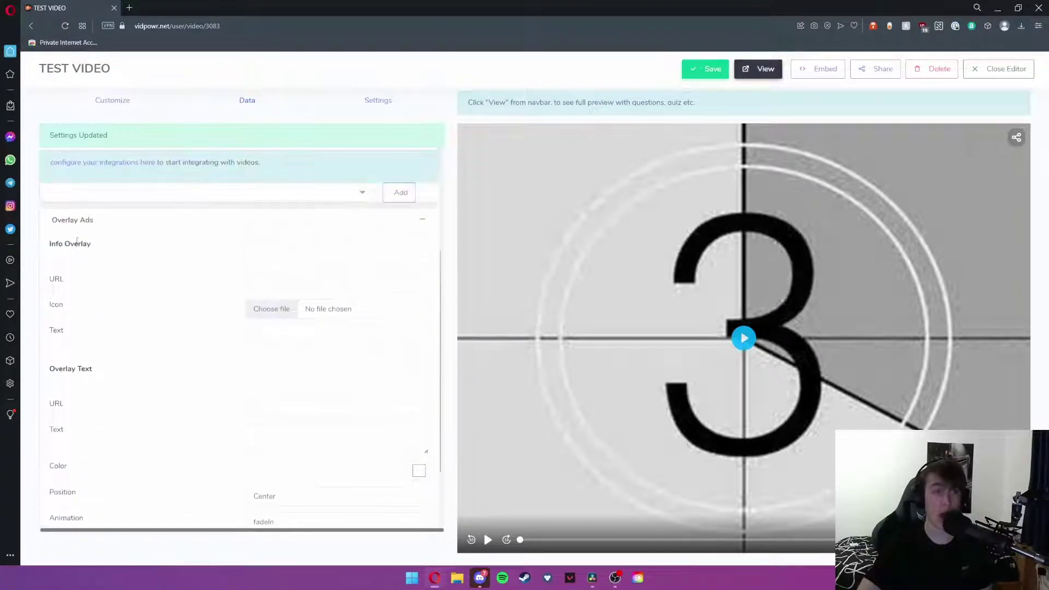
left_click_drag(48, 248, 91, 245)
left_click_drag(48, 280, 70, 333)
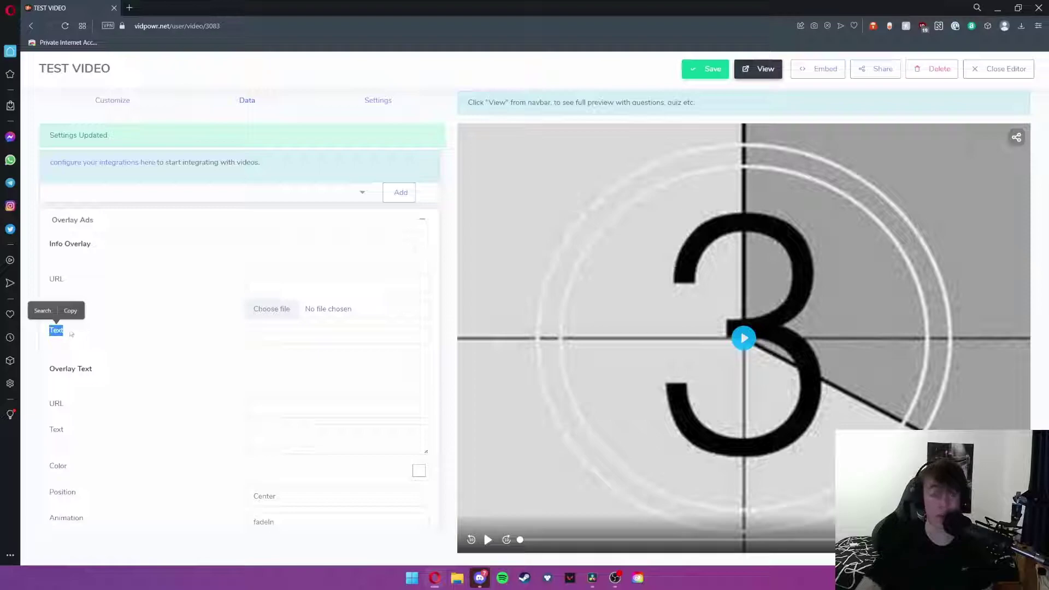
scroll(71, 334, "down", 2)
left_click_drag(48, 266, 235, 516)
left_click(235, 240)
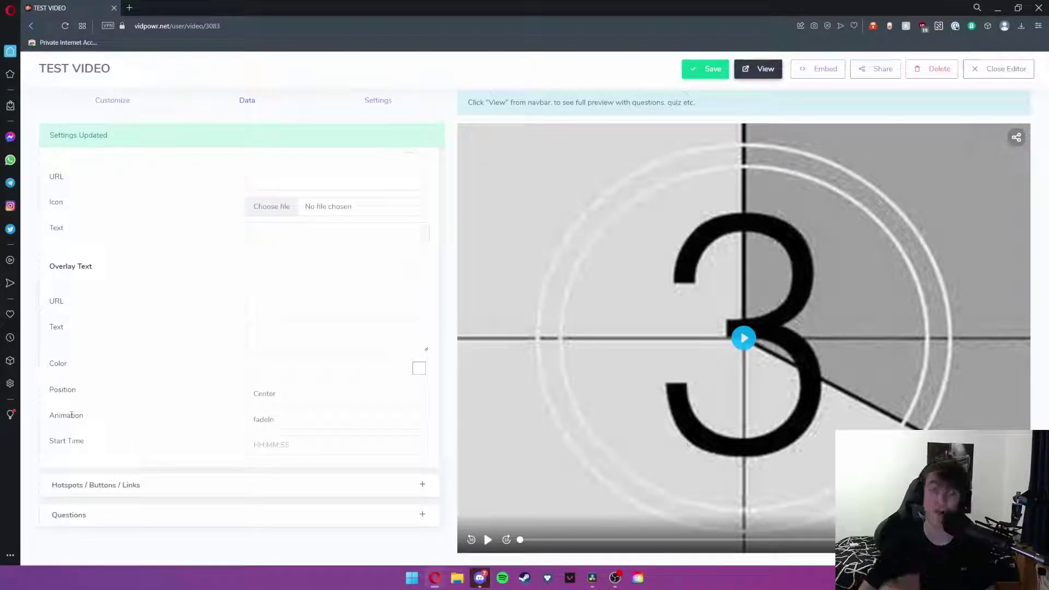
Check the Animation dropdown and close it, leaving fadeIn selected.
left_click(339, 419)
left_click_drag(427, 232, 431, 382)
left_click(232, 437)
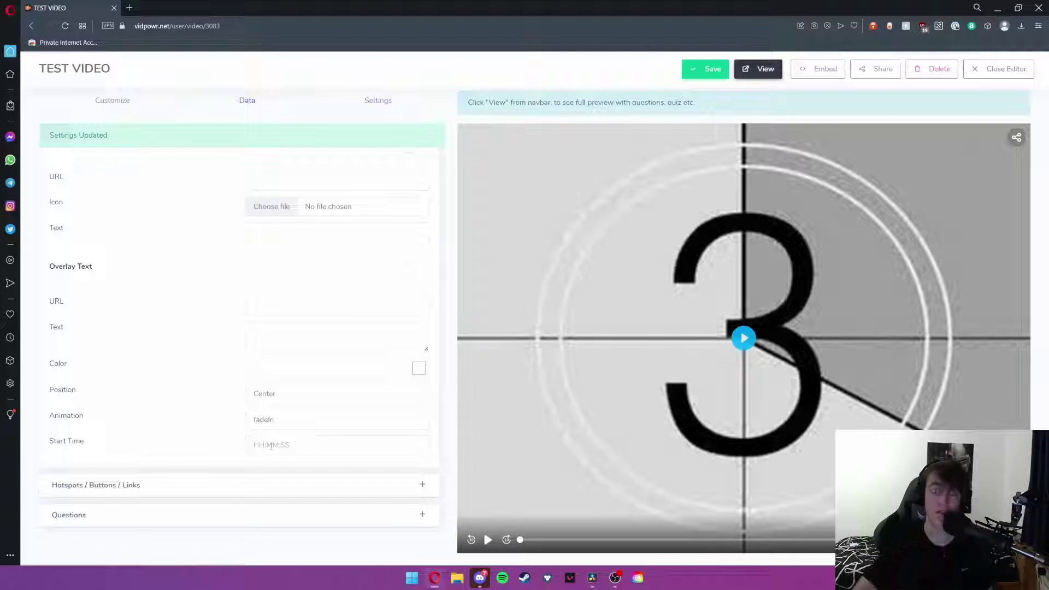
Expand Hotspots / Buttons / Links and scroll through Hotspots 1–5.
left_click(423, 485)
scroll(337, 444, "down", 5)
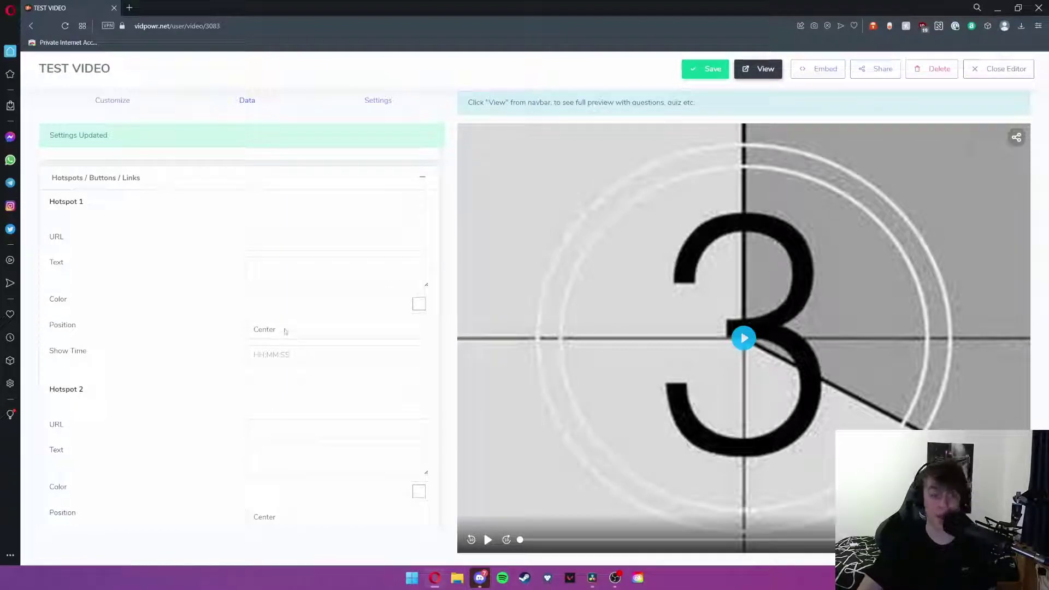
scroll(103, 223, "down", 10)
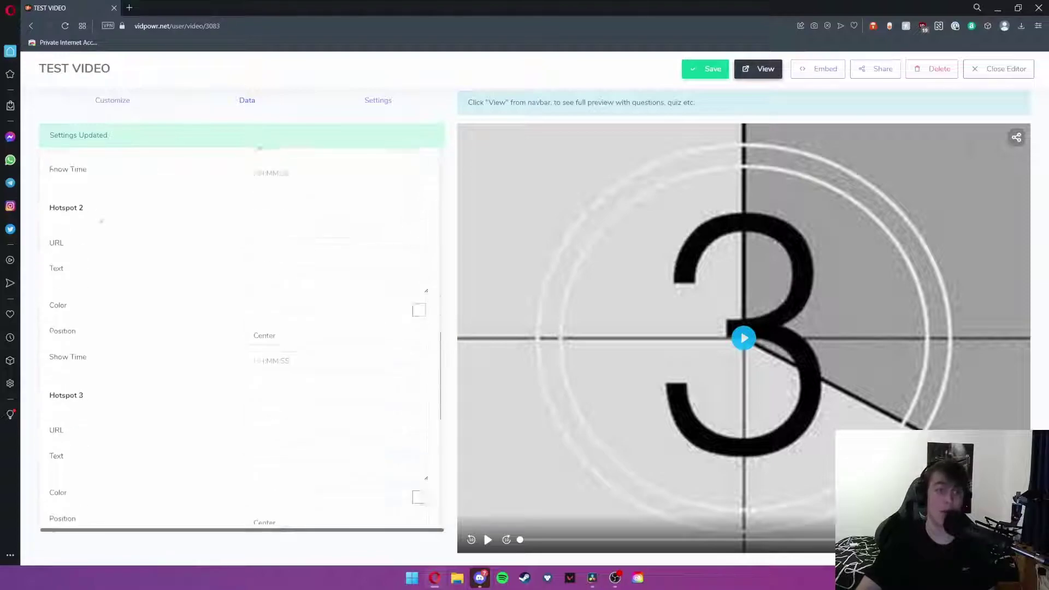
left_click_drag(93, 349, 423, 516)
Expand the Questions section and scroll through Questions 1 to 5 with Text and Show Time.
left_click(412, 513)
scroll(141, 417, "down", 10)
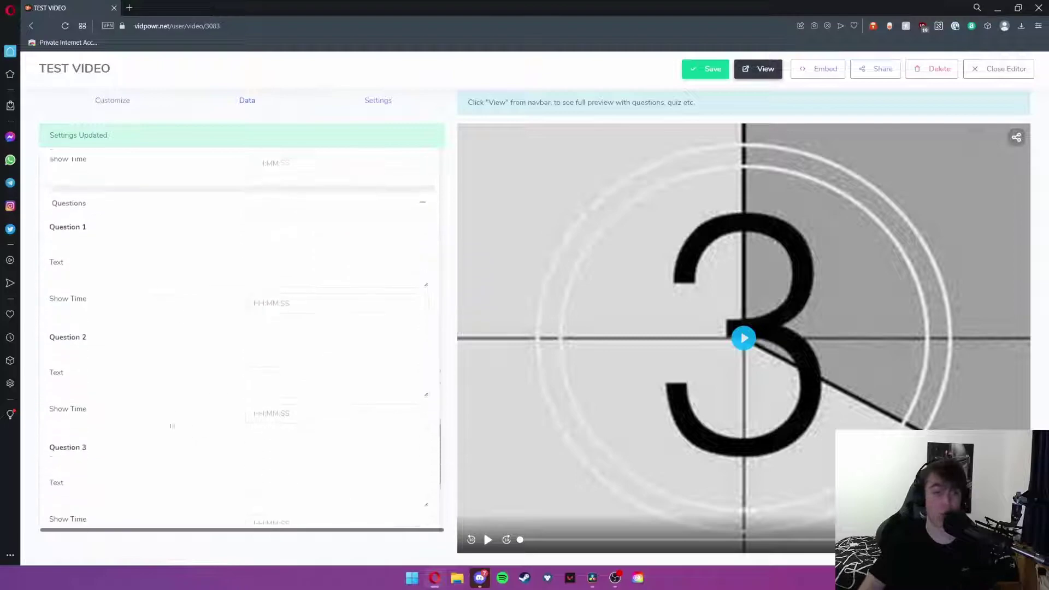
scroll(101, 318, "up", 8)
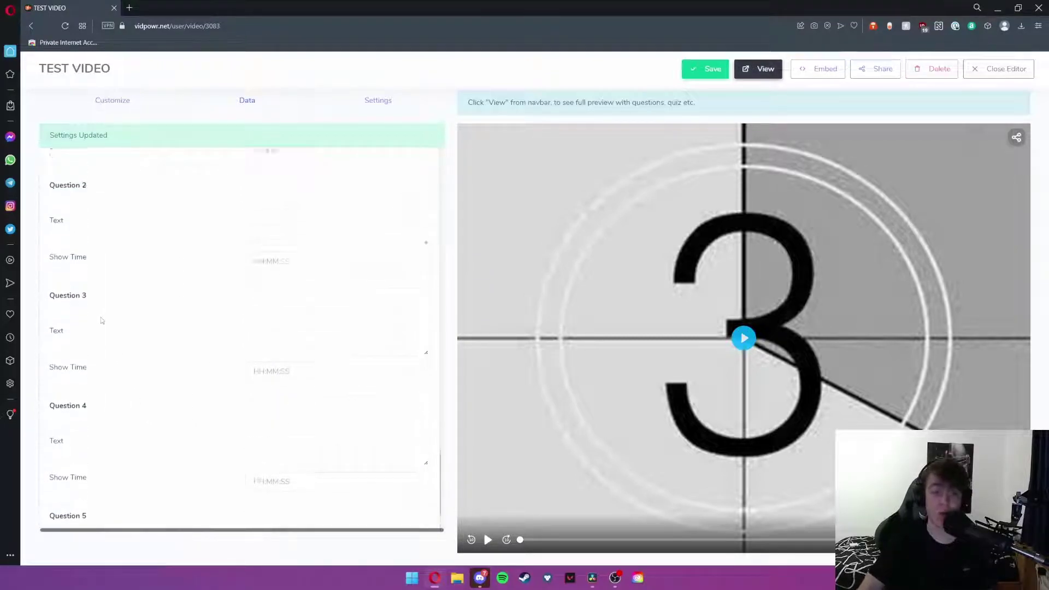
scroll(103, 326, "up", 1)
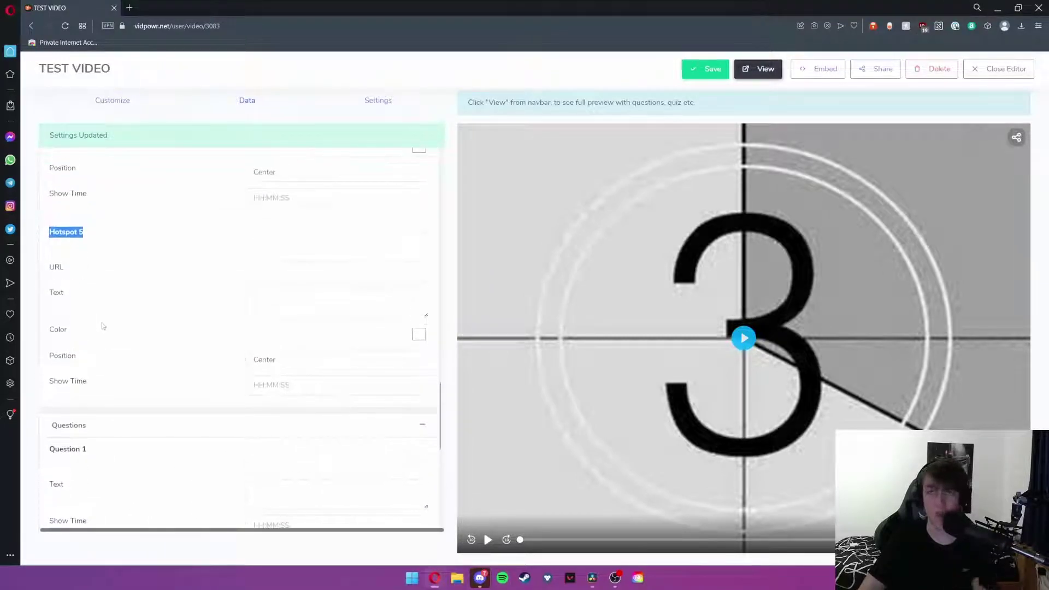
Open the Settings tab's General section and select the video's URL slug and source link.
left_click(377, 102)
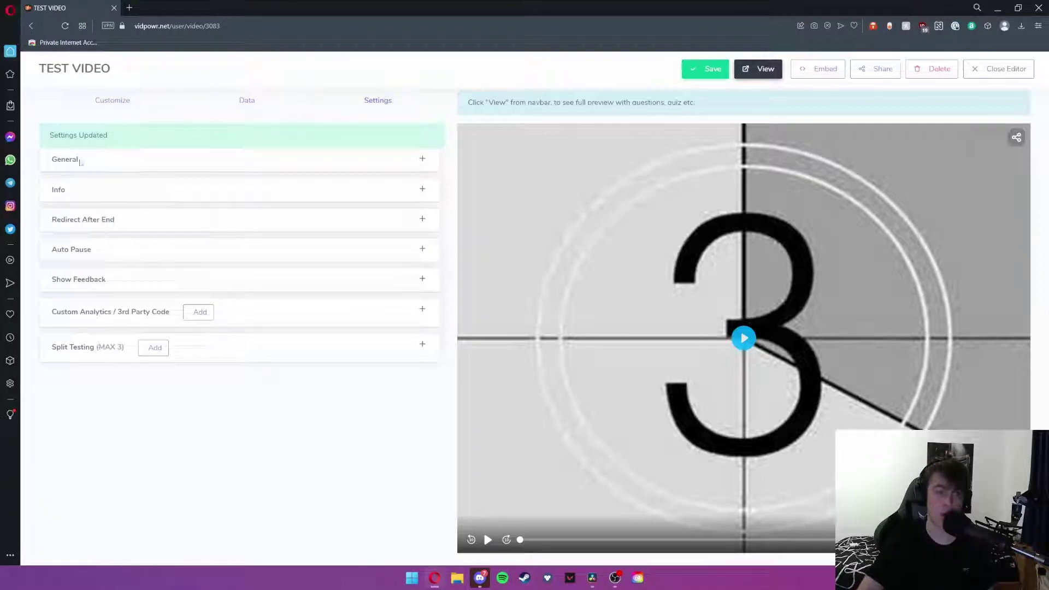
left_click(422, 159)
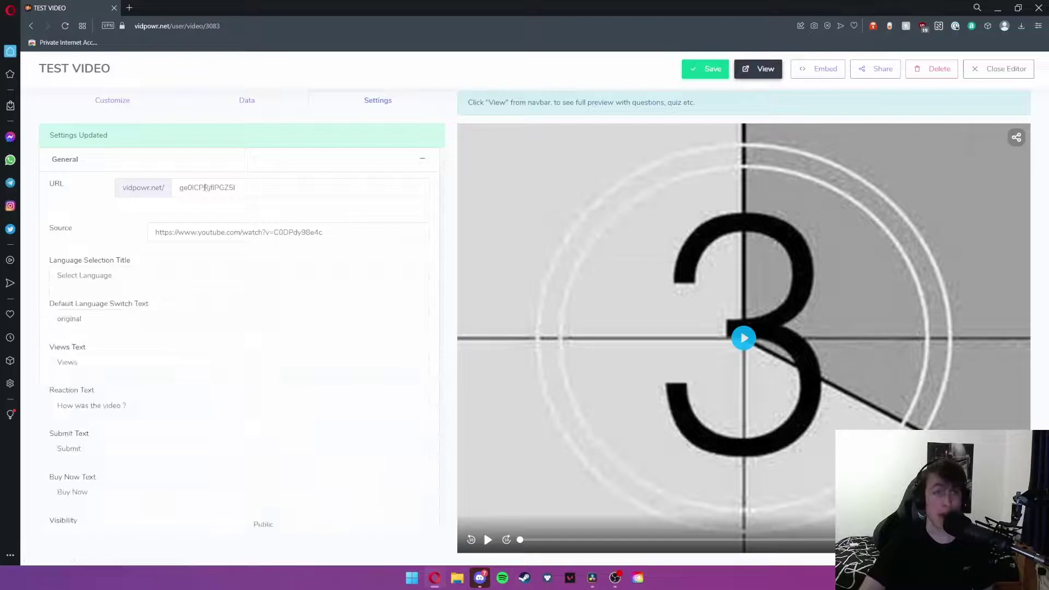
left_click_drag(236, 188, 175, 190)
left_click_drag(334, 232, 155, 233)
scroll(102, 240, "down", 6)
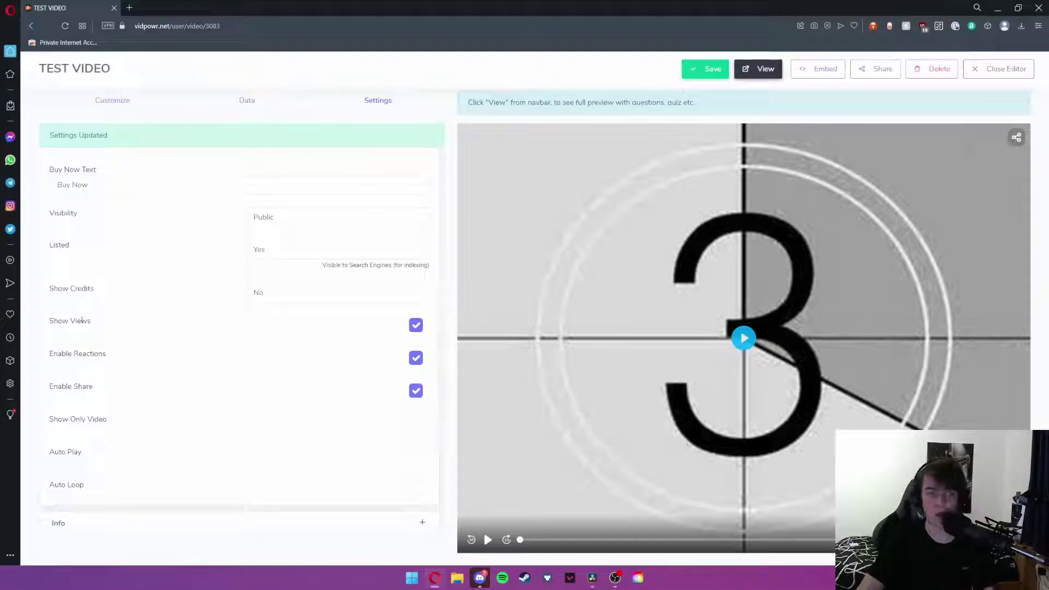
scroll(82, 355, "down", 1)
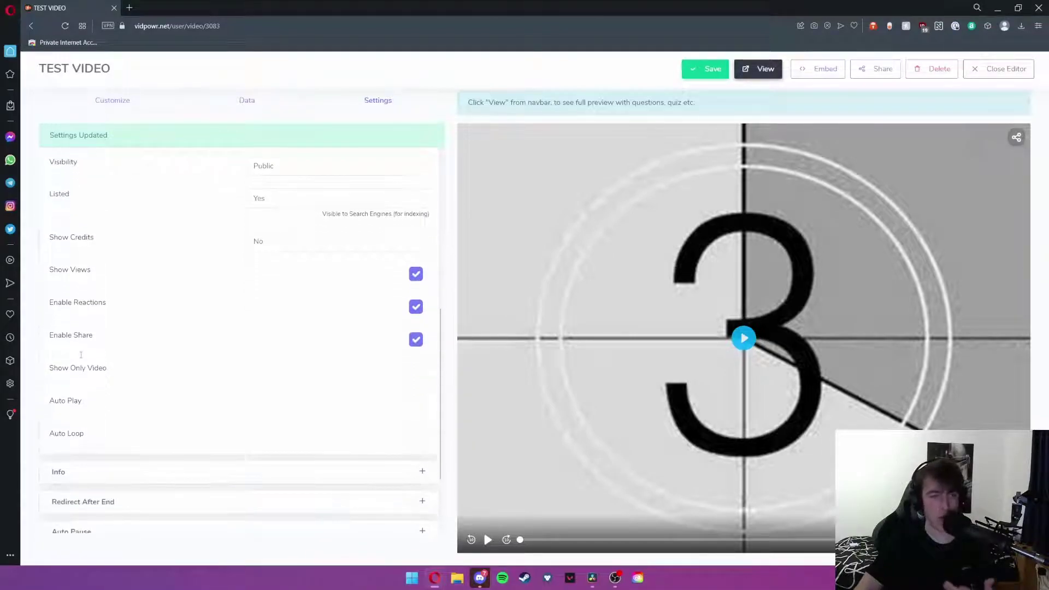
scroll(72, 436, "up", 6)
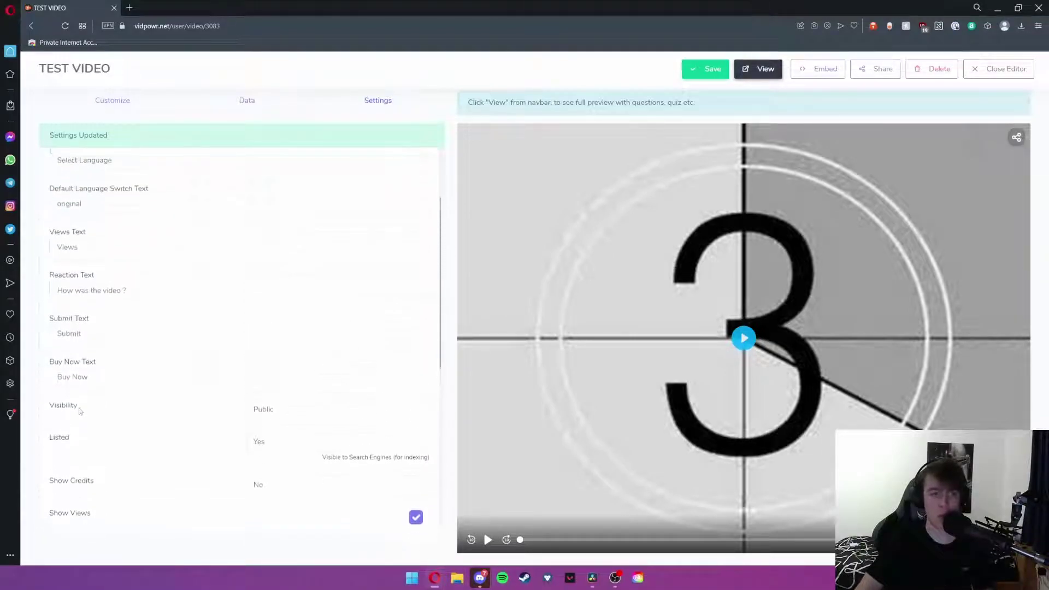
Expand Info, showing title TEST VIDEO and description COUNTING LEADER AND TONE.
scroll(191, 201, "down", 8)
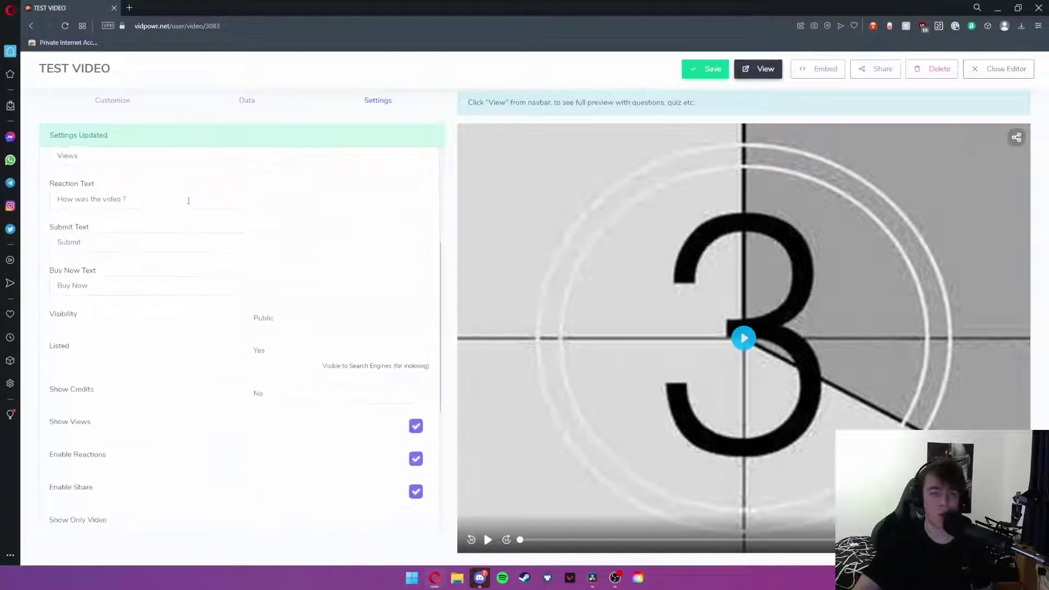
scroll(142, 279, "down", 1)
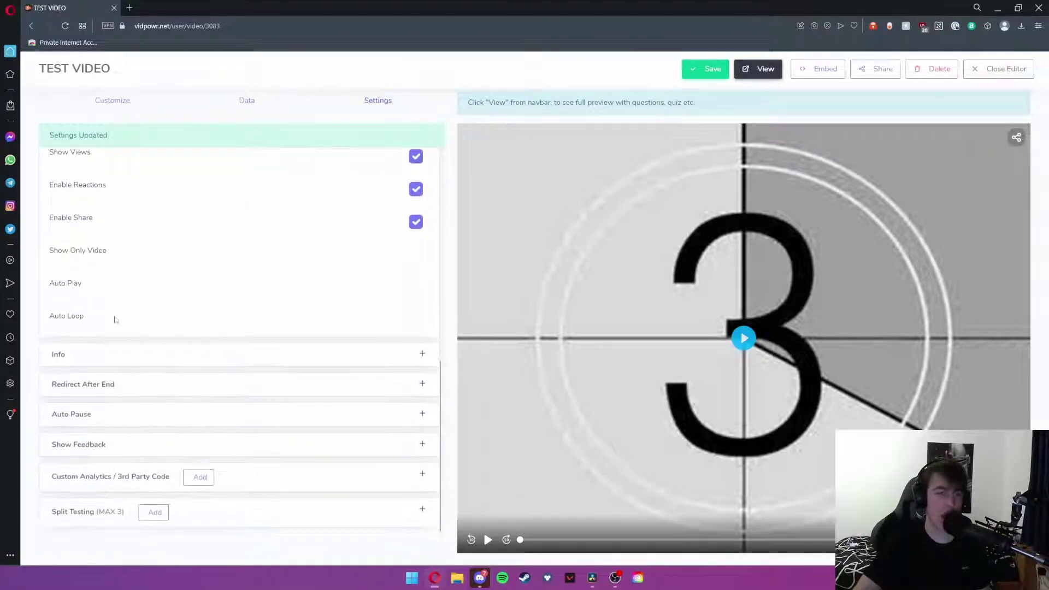
left_click(424, 354)
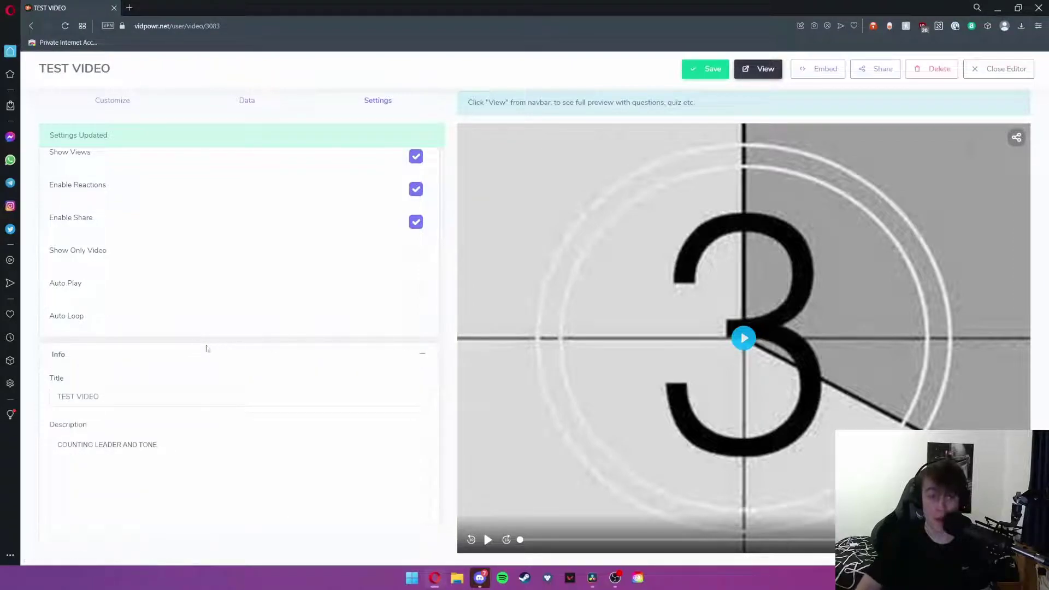
scroll(125, 317, "down", 2)
scroll(145, 292, "down", 3)
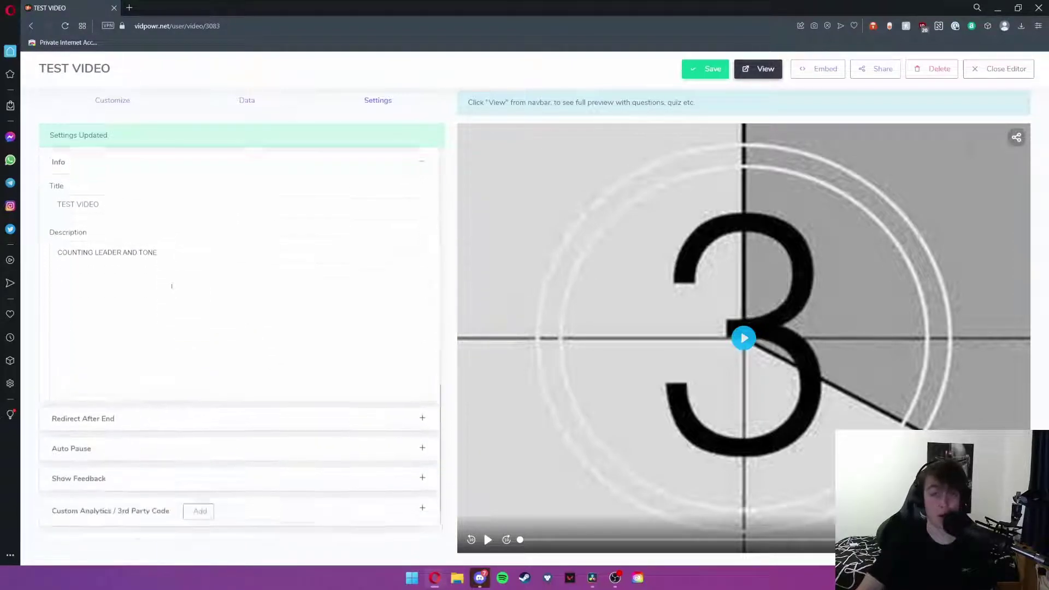
Review the Redirect After End, Auto Pause on tab change and Show Feedback options, then collapse them.
left_click(424, 385)
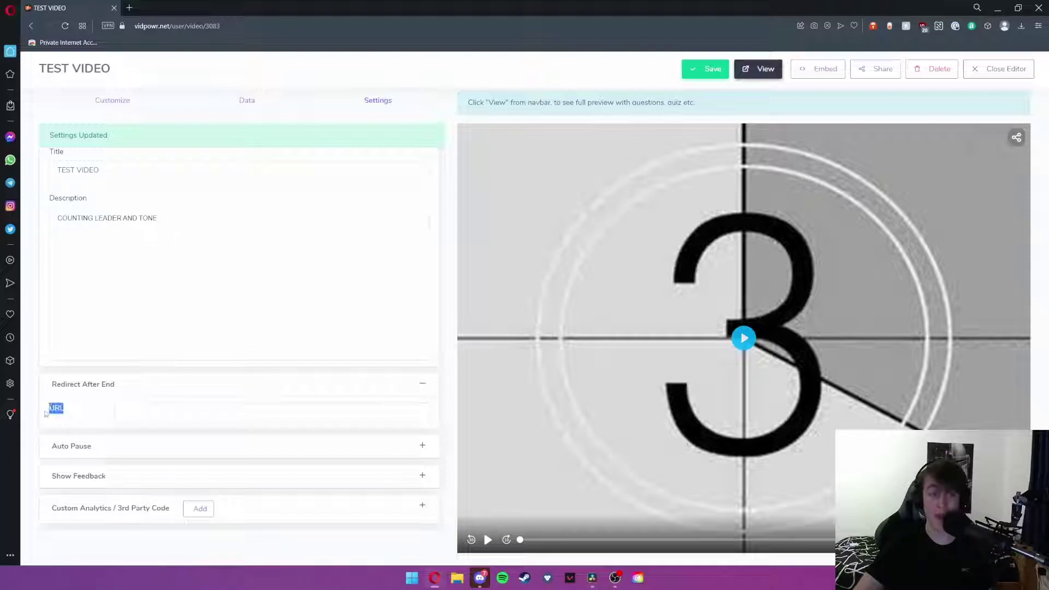
left_click(292, 411)
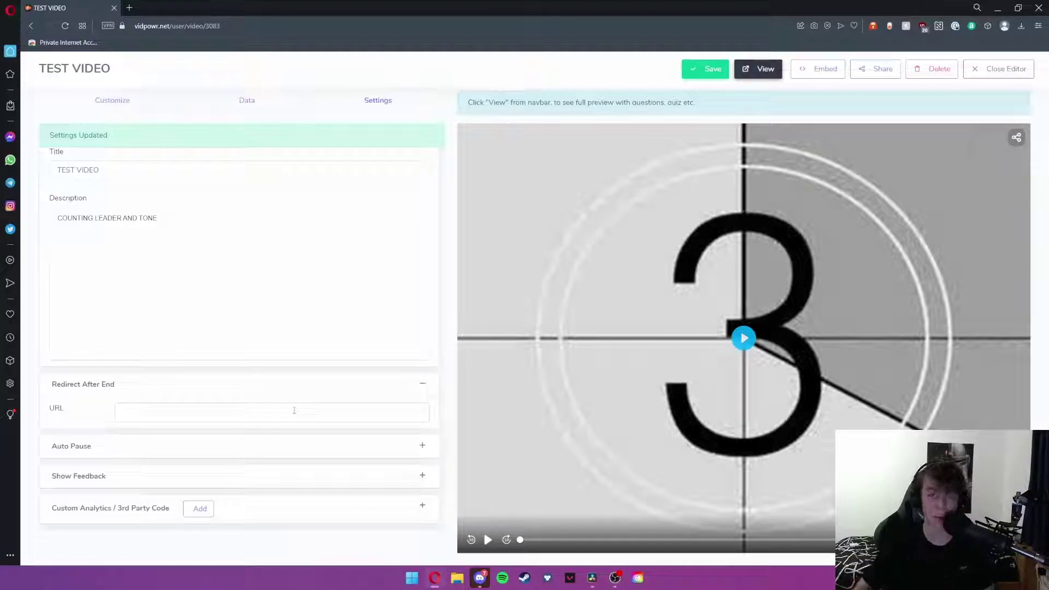
left_click(418, 445)
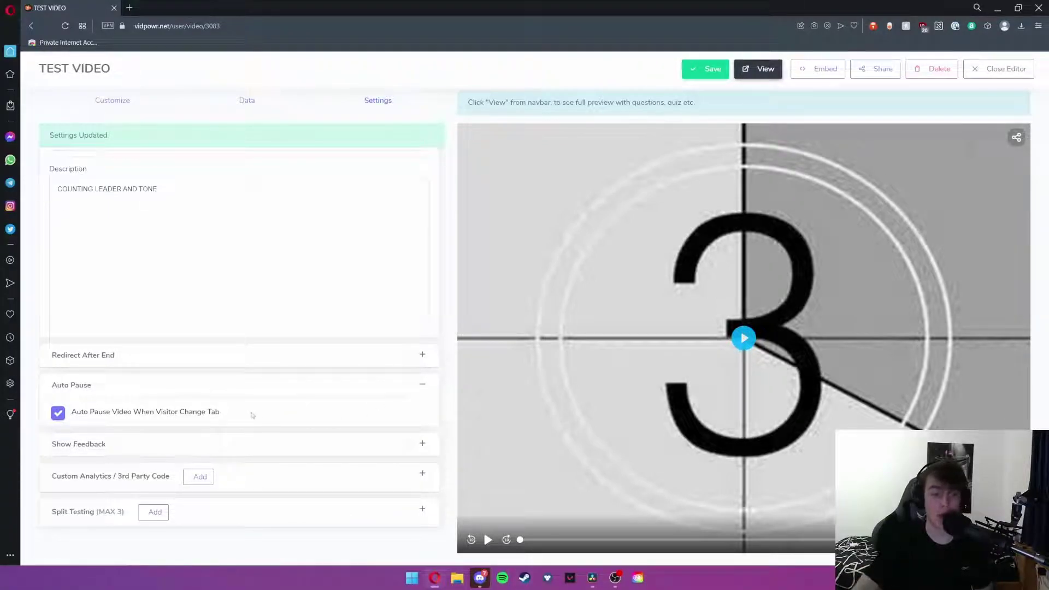
left_click_drag(252, 415, 73, 417)
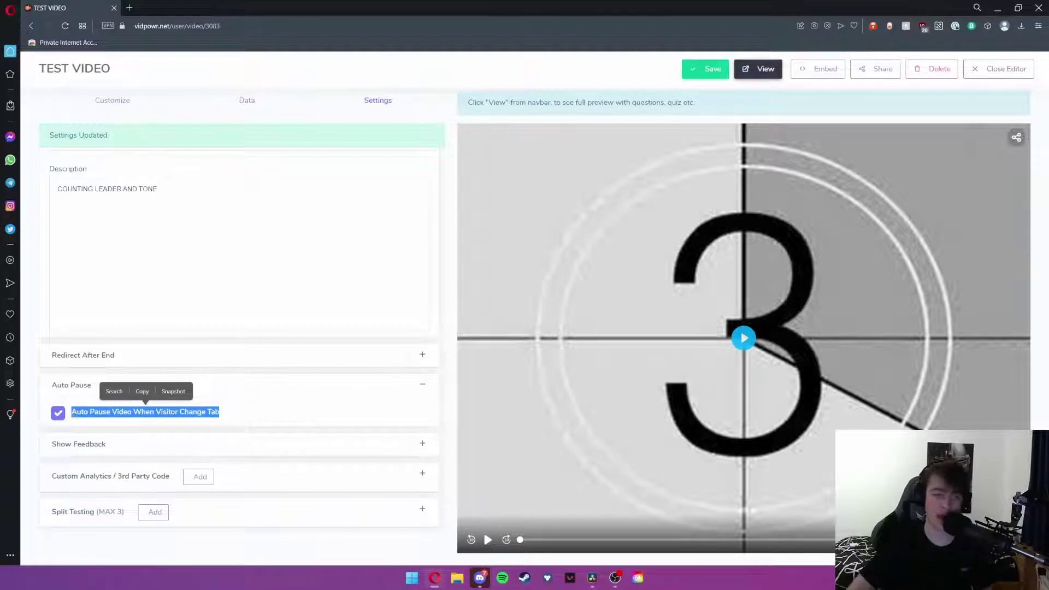
left_click(420, 388)
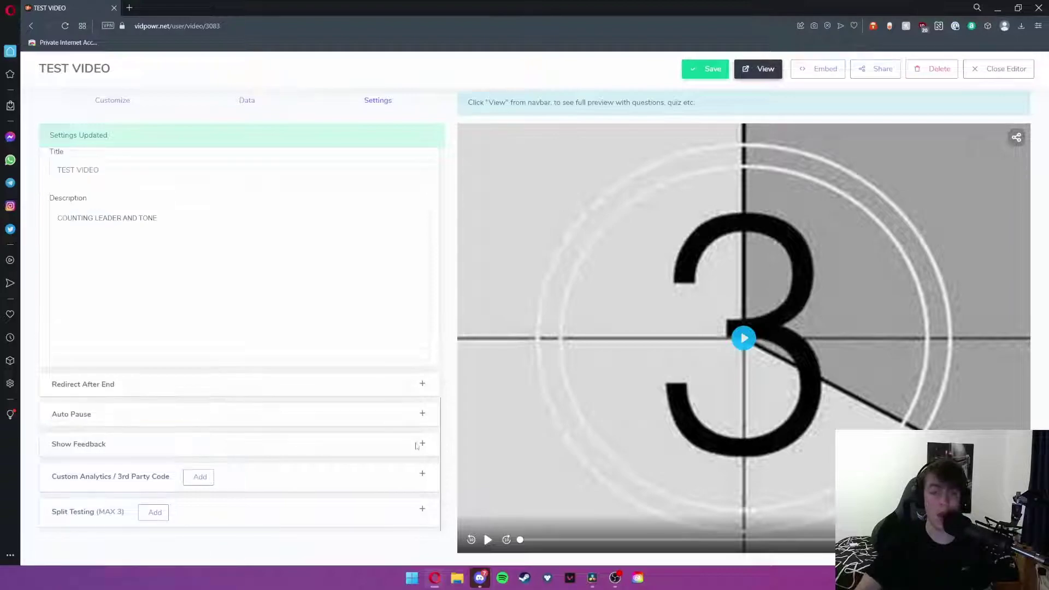
left_click(421, 440)
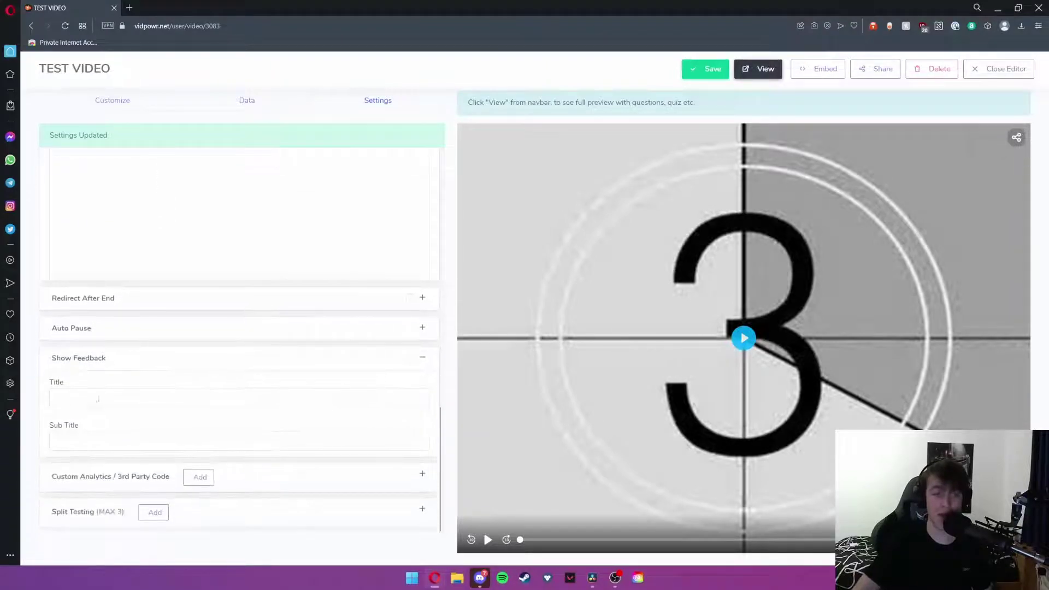
left_click(422, 358)
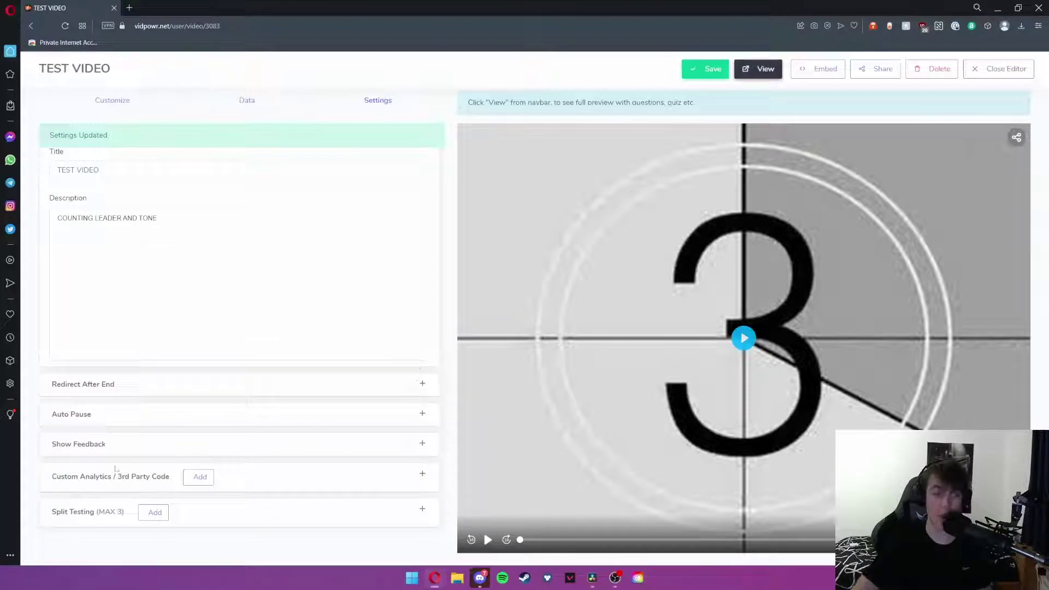
Expand Split Testing (MAX 3), which lists Video 1 at 100%.
left_click_drag(54, 478, 167, 477)
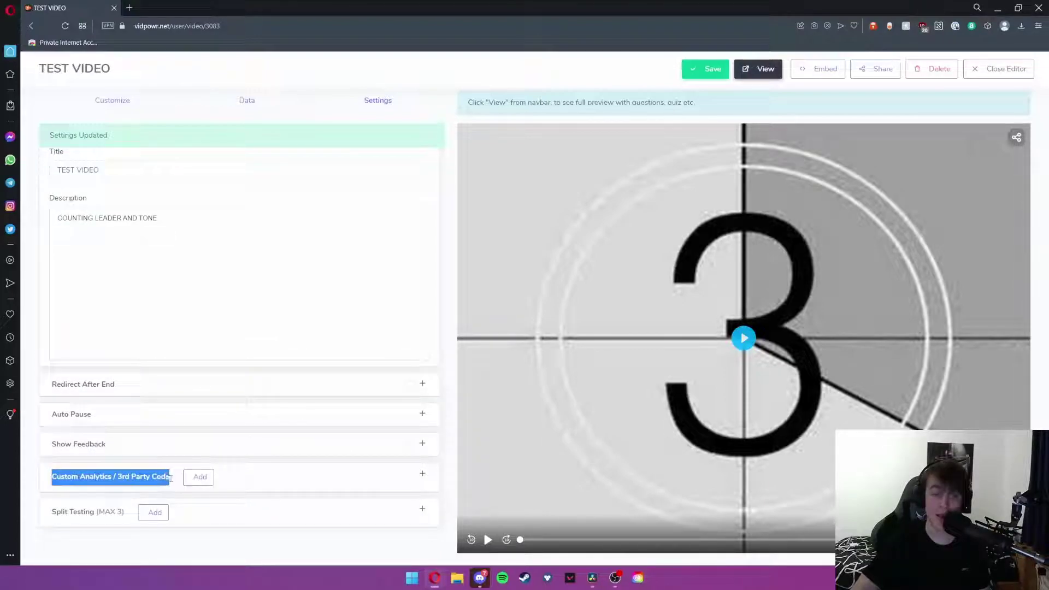
left_click(149, 478)
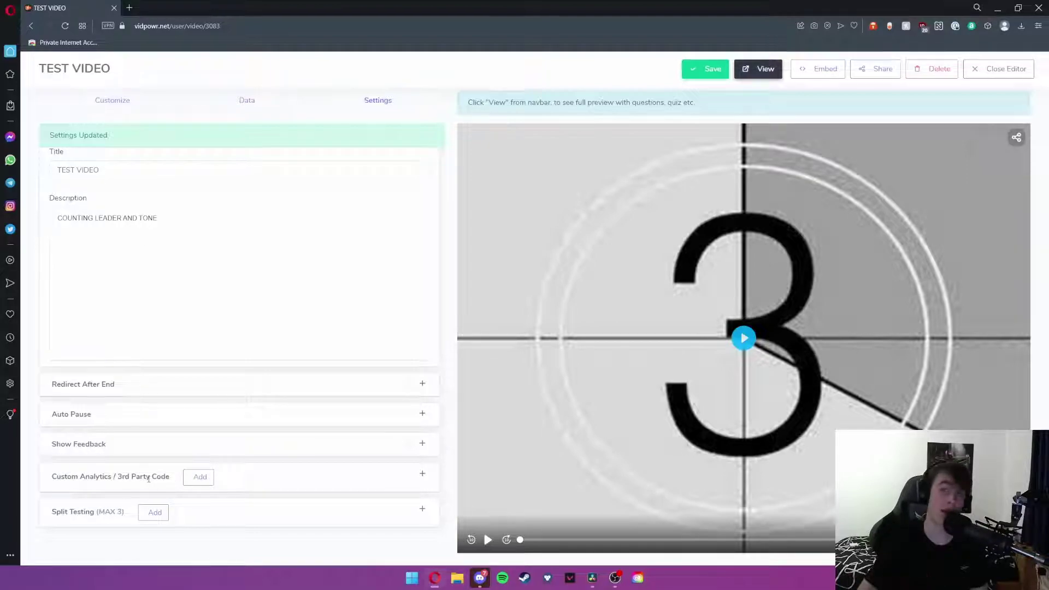
triple_click(75, 509)
left_click_drag(52, 512, 125, 513)
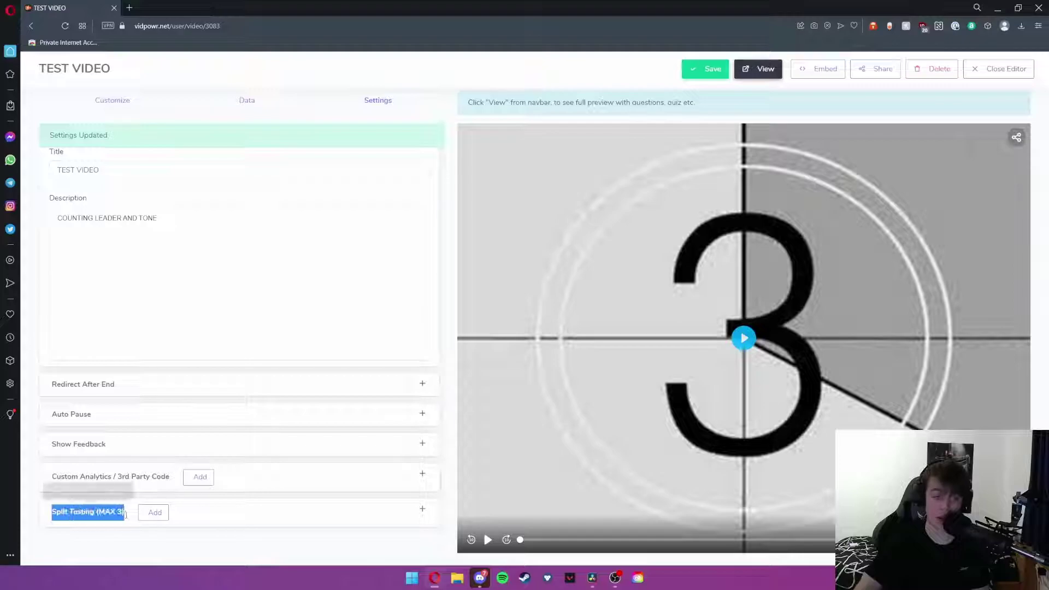
left_click(423, 508)
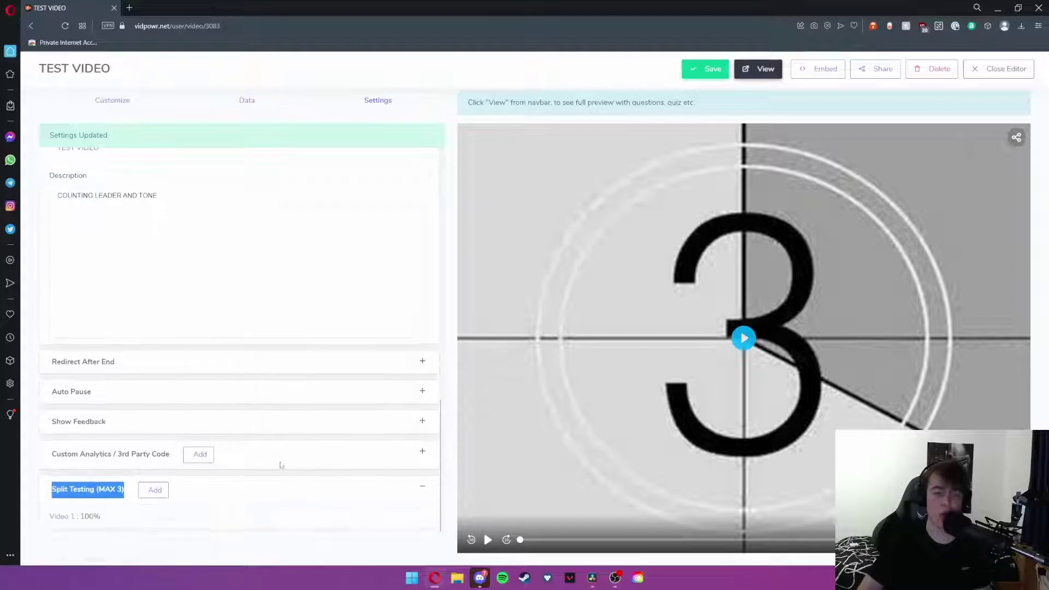
Cancel the Add Split Test prompt at 25% view ratio and go back to Videos with Alt+Left.
left_click(155, 488)
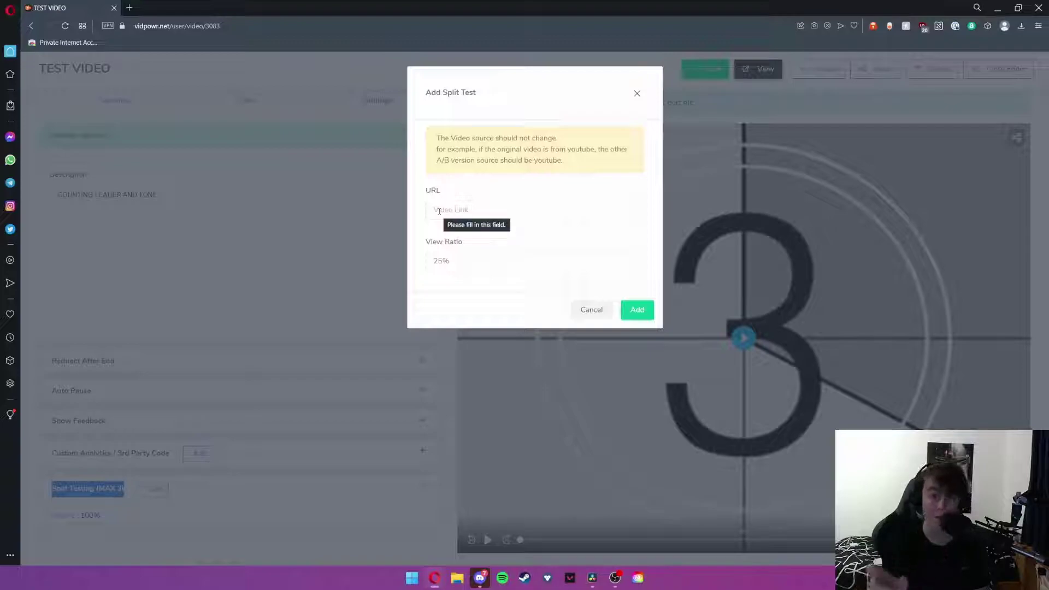
left_click(447, 266)
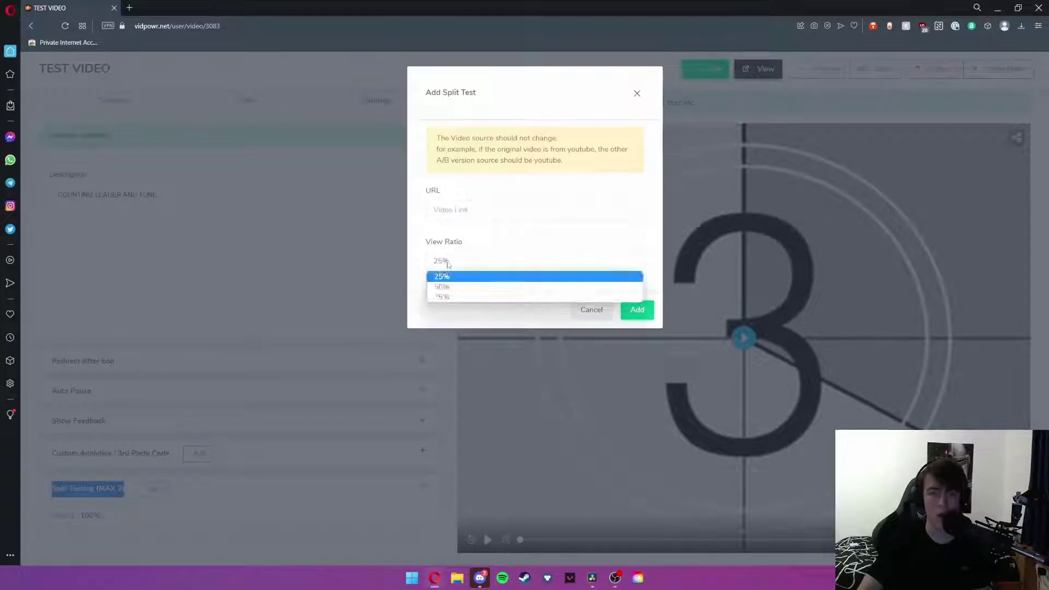
left_click(535, 315)
left_click(584, 319)
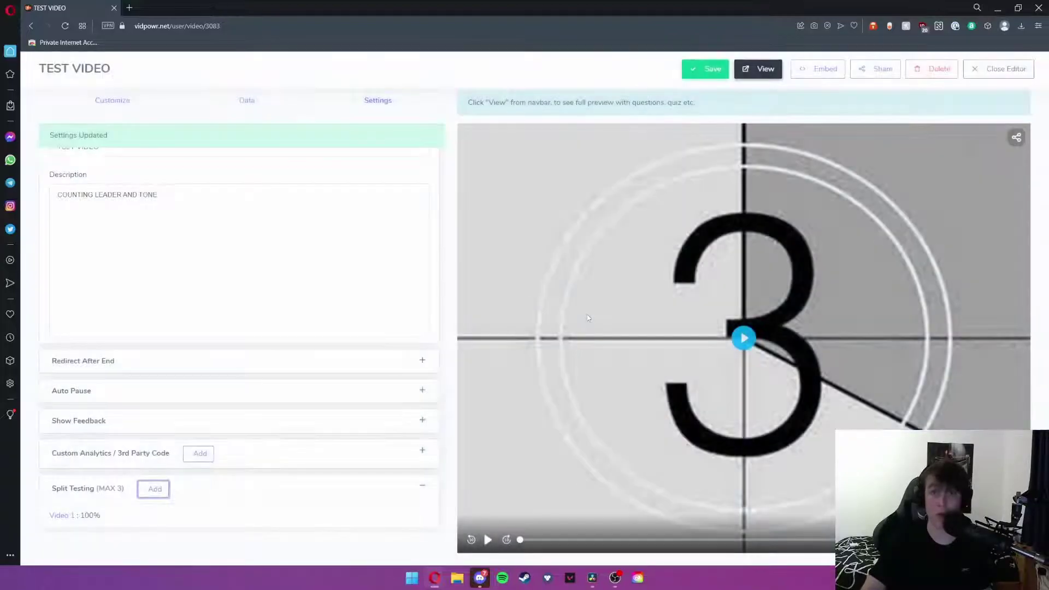
key("alt+Left")
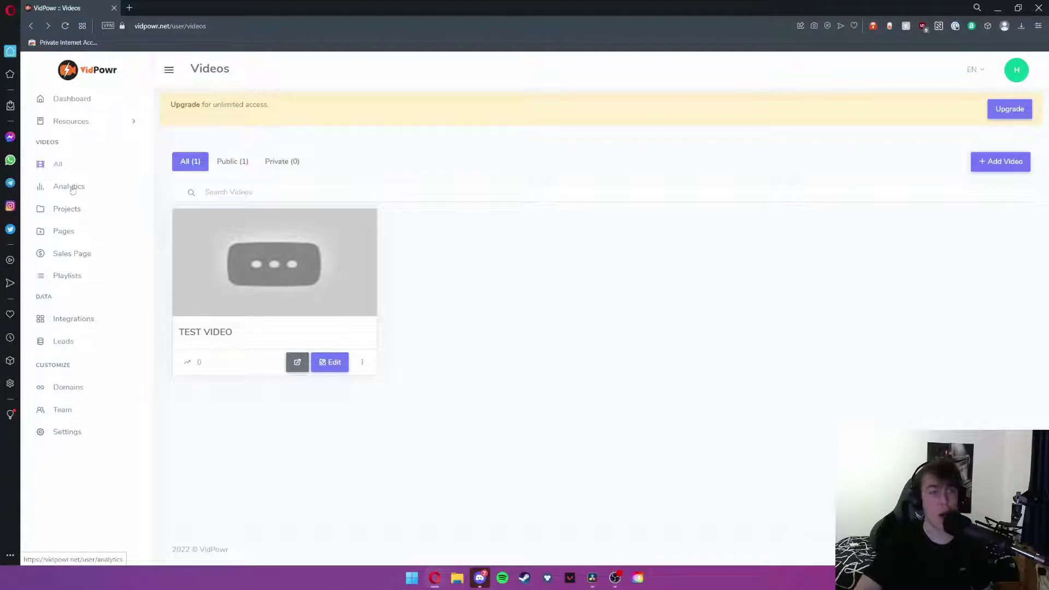
Review the Analytics overview's Views, Unique Visits, Completion Rate and Reactions and Comments figures.
left_click(70, 186)
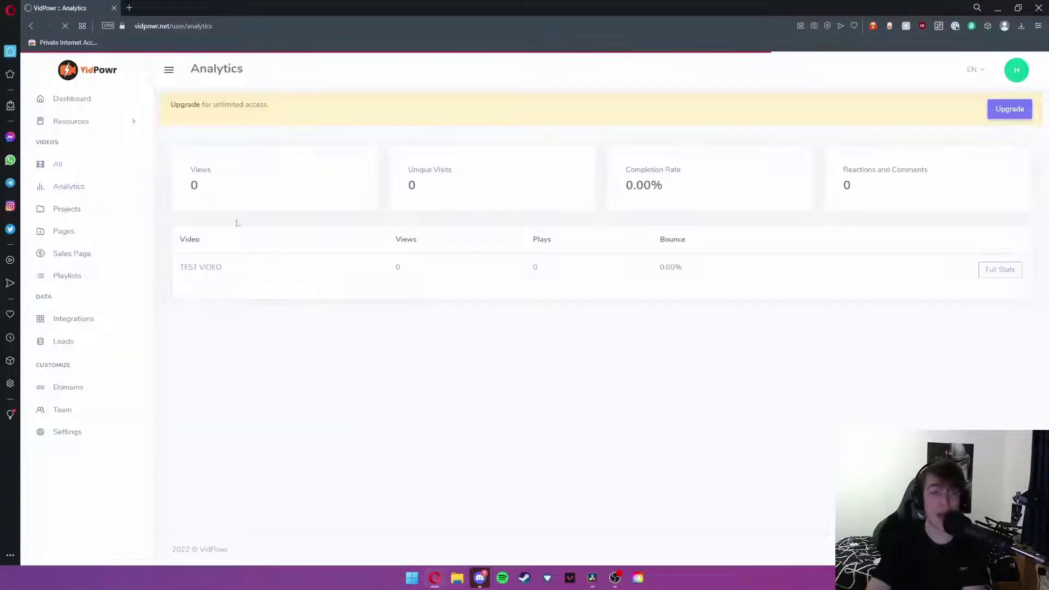
left_click_drag(199, 173, 198, 189)
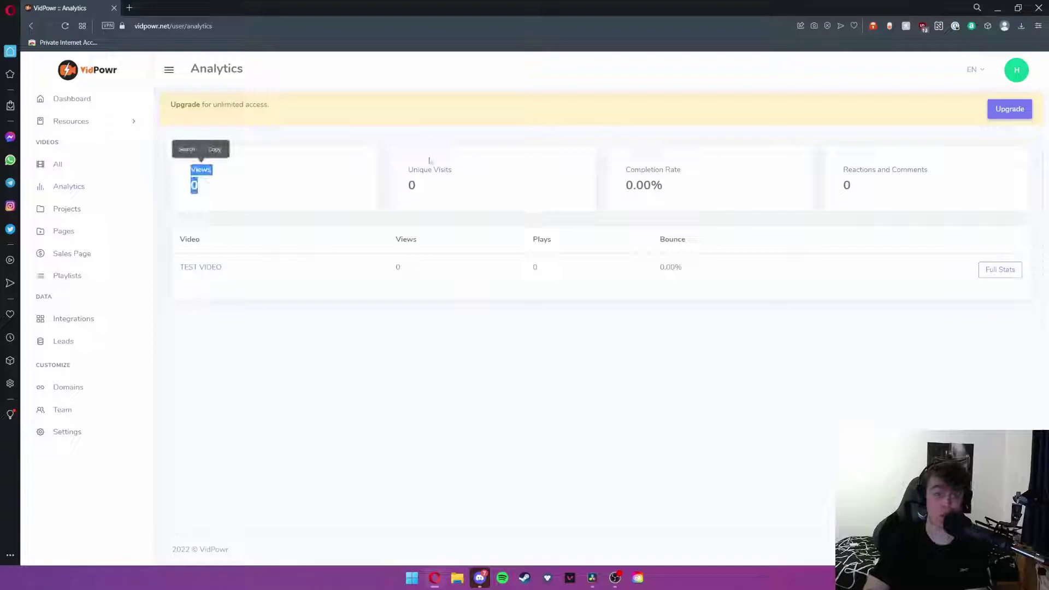
left_click_drag(406, 168, 445, 192)
left_click_drag(624, 169, 676, 191)
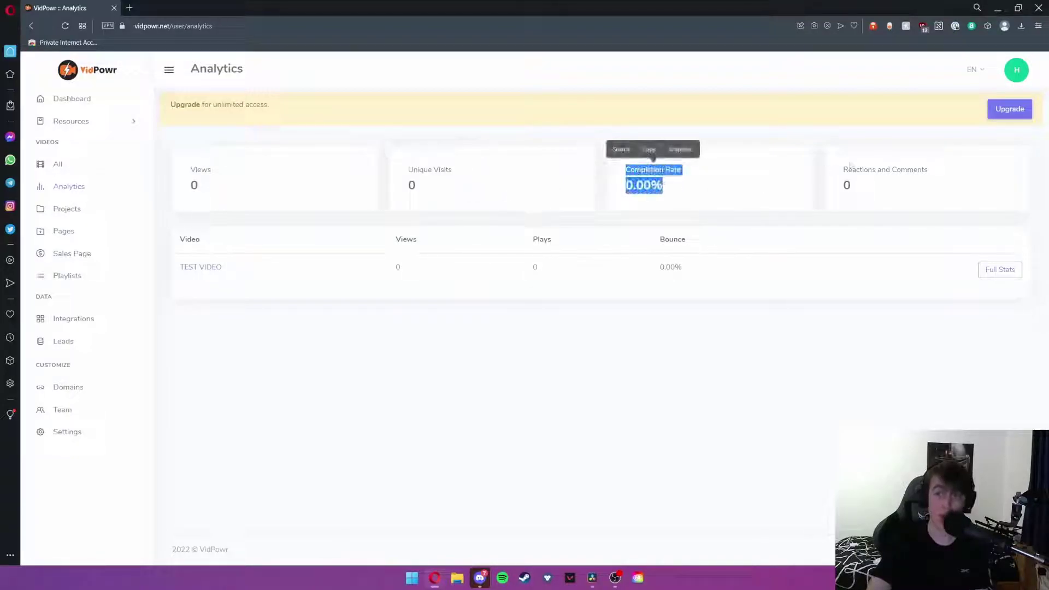
left_click_drag(842, 168, 852, 190)
left_click(751, 363)
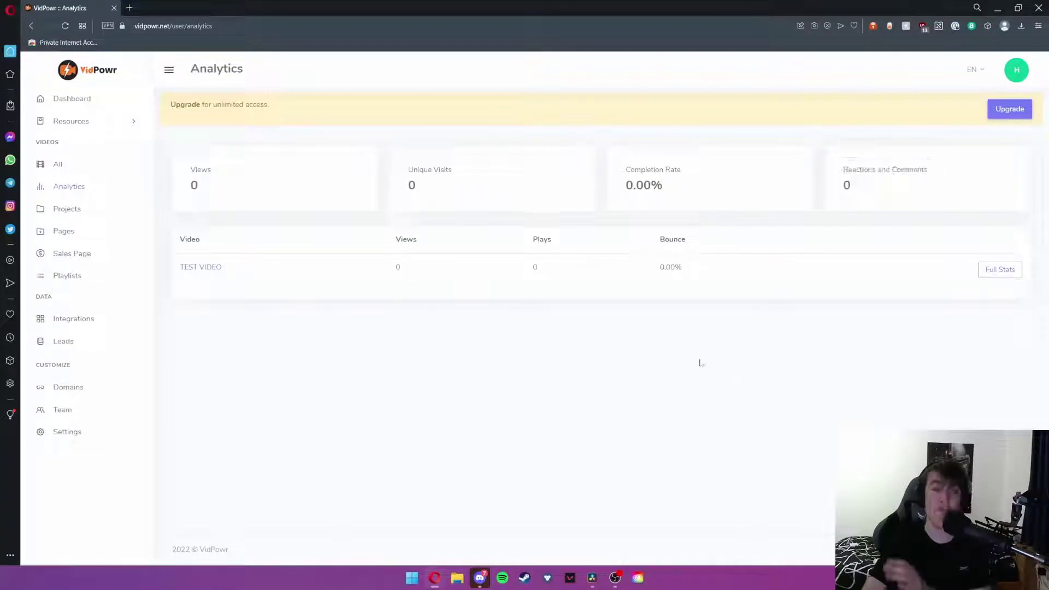
View TEST VIDEO's full stats, including Disengagement and Unique Click-Through rates, then go to Projects.
left_click(999, 271)
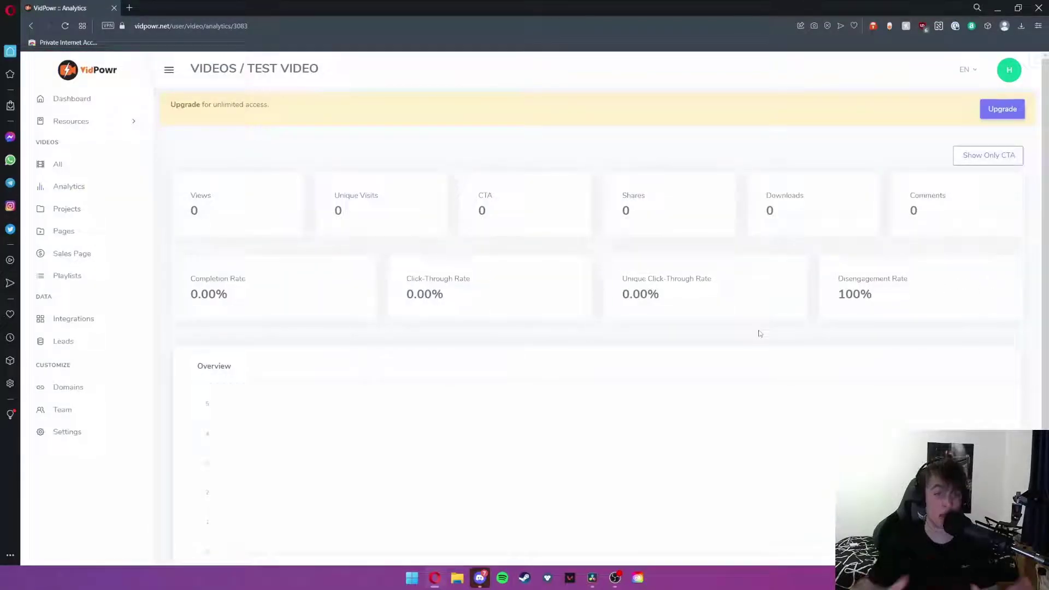
scroll(754, 332, "down", 1)
double_click(855, 243)
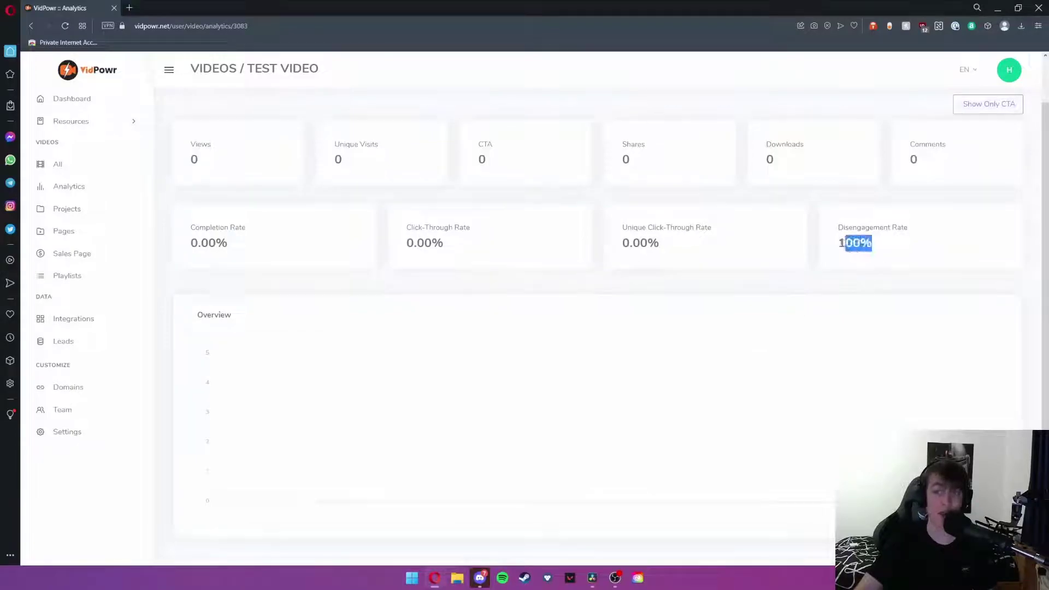
left_click_drag(661, 246, 618, 225)
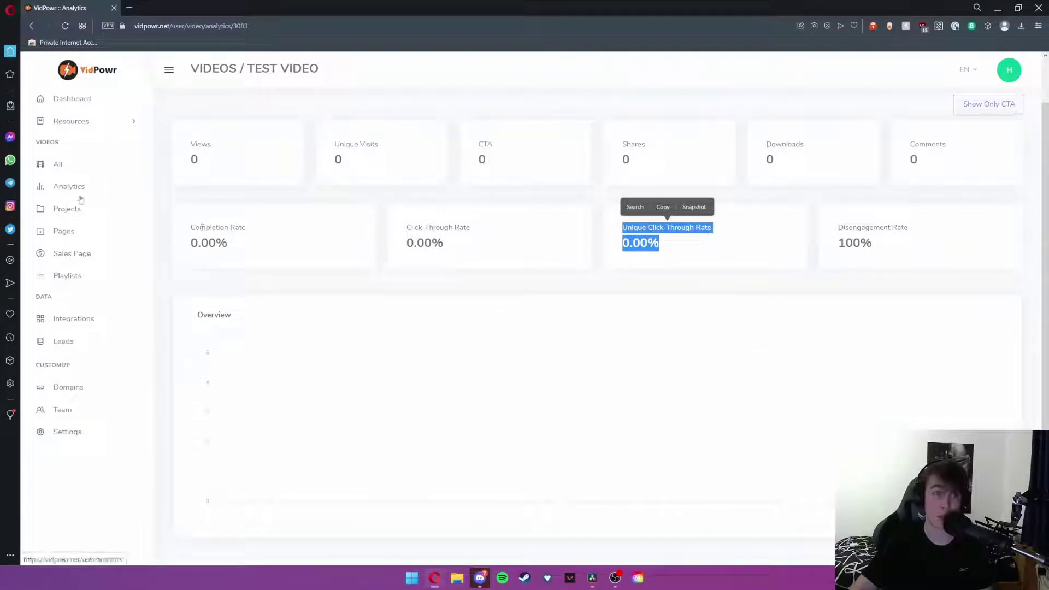
left_click(94, 206)
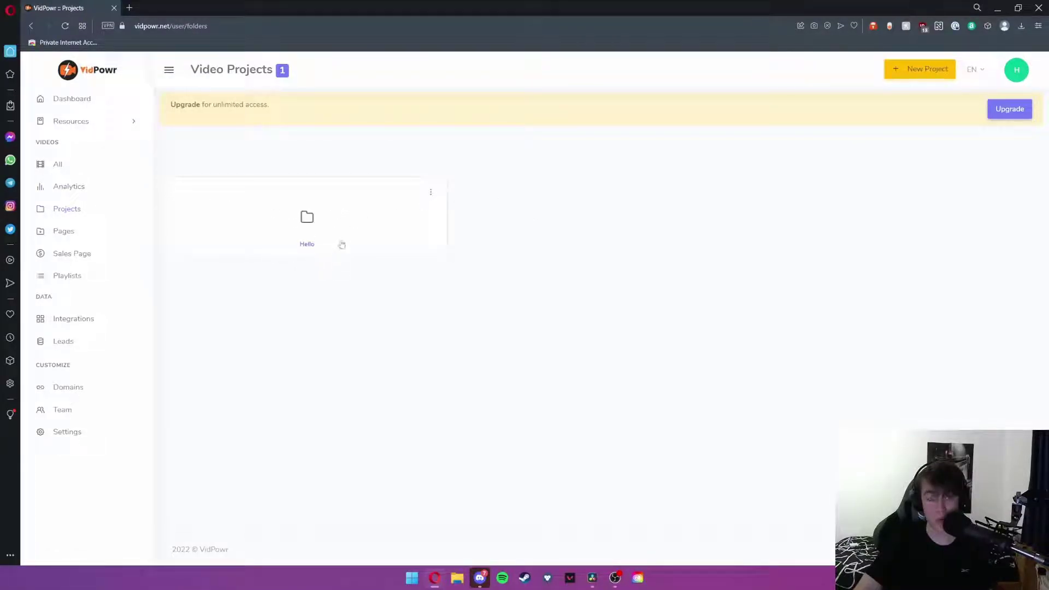
Open the Hello project folder and back out of the upgrade plans page to return to it.
left_click(309, 249)
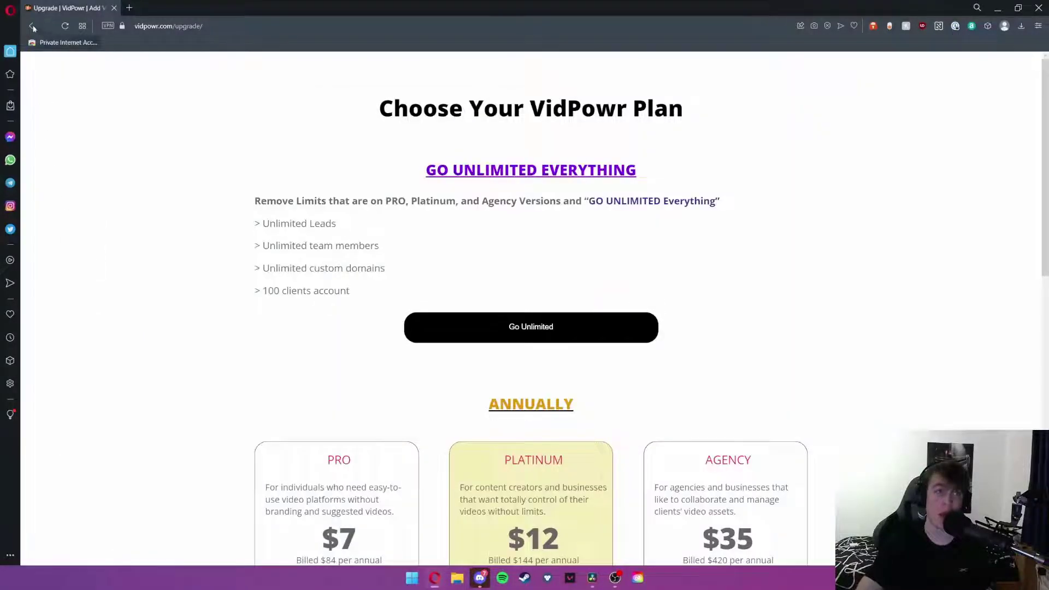
left_click(32, 25)
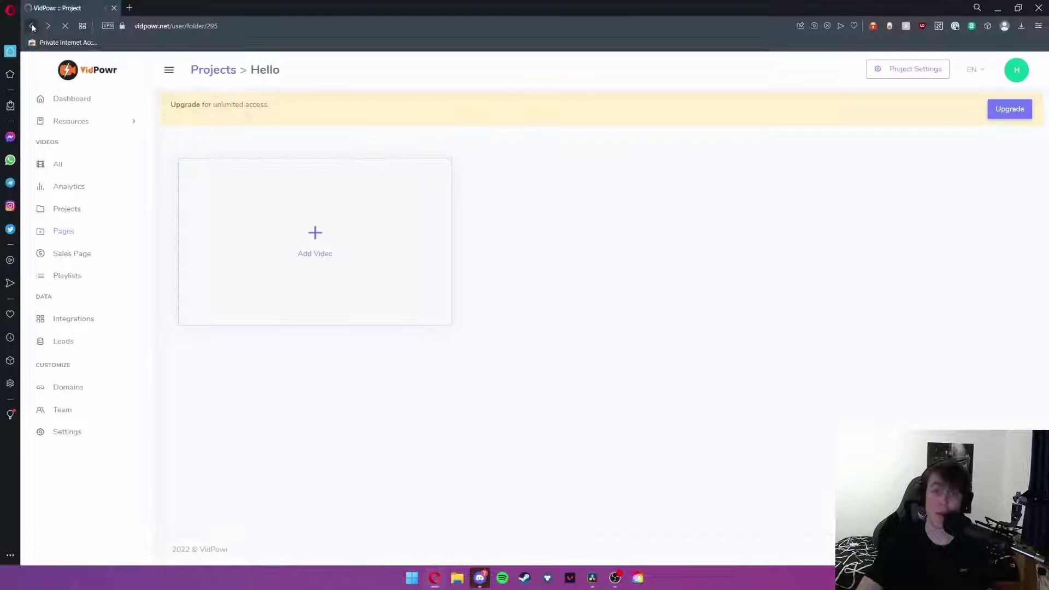
Go to Sale Pages, select the Hello title, and open the Hello page's editor.
left_click(73, 256)
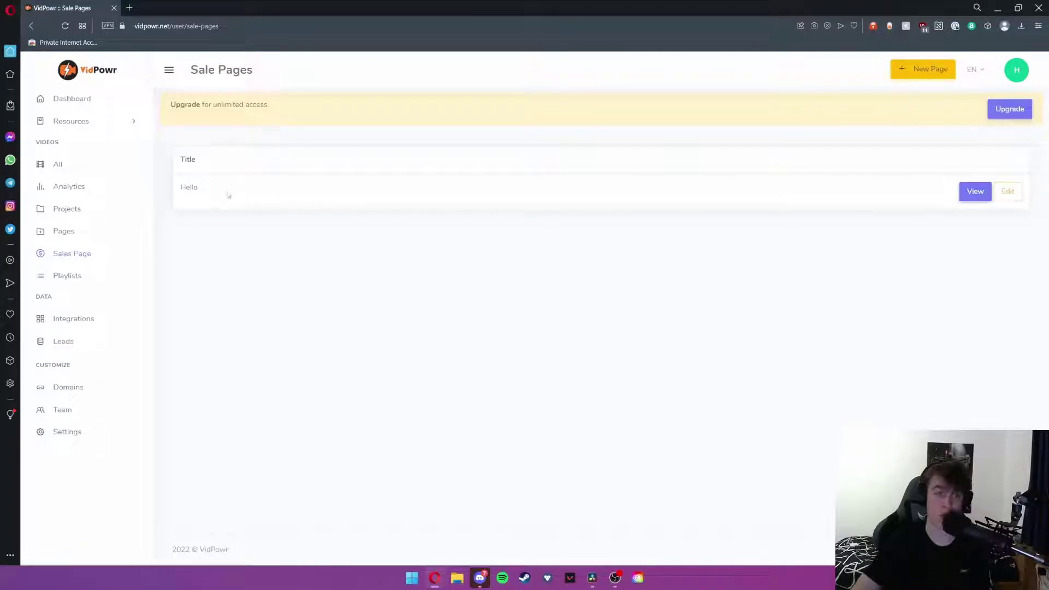
double_click(205, 195)
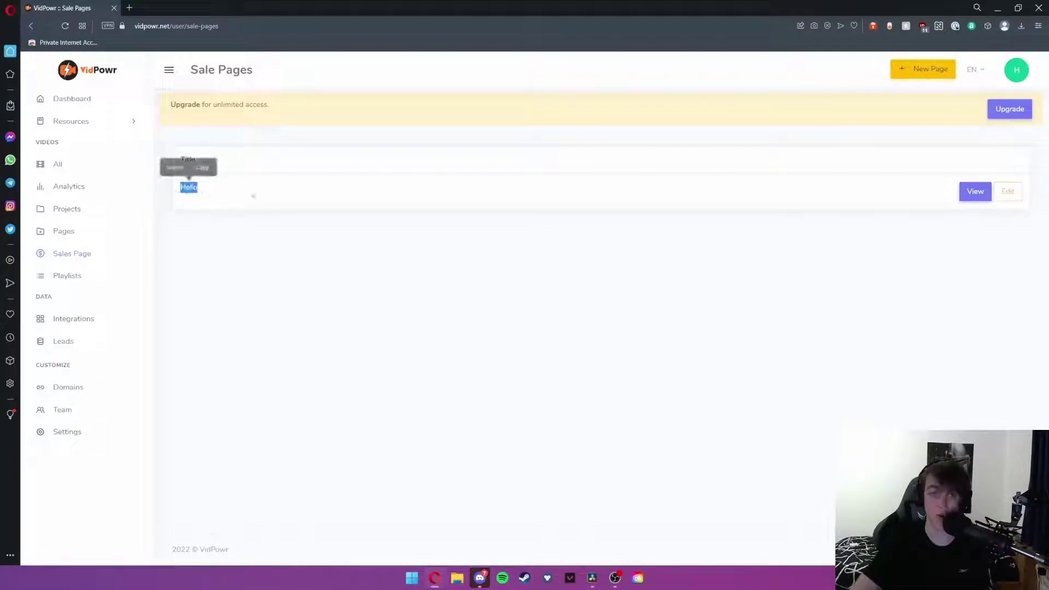
left_click(971, 193)
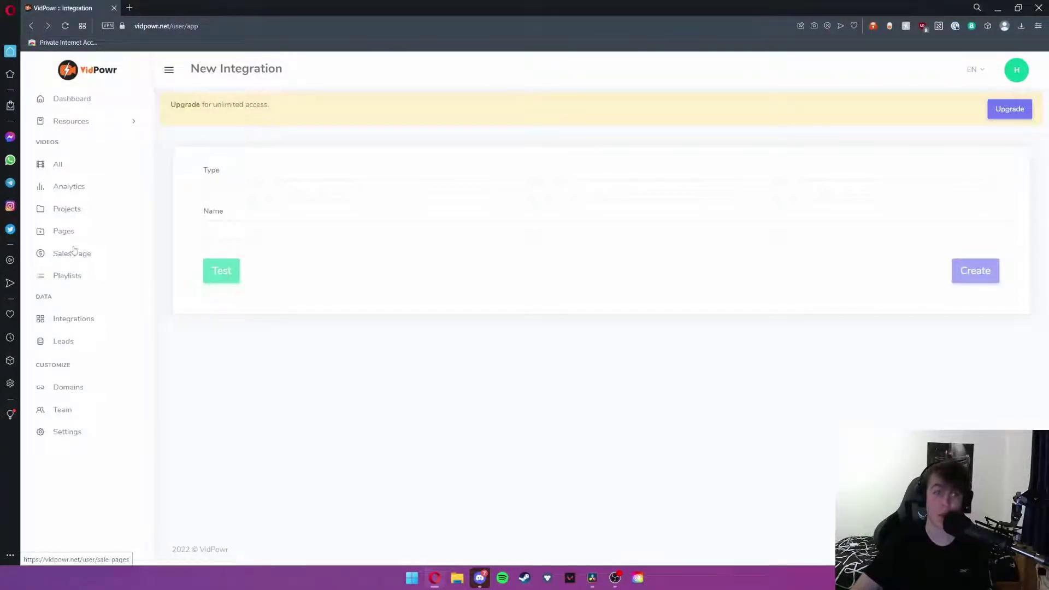
left_click(75, 254)
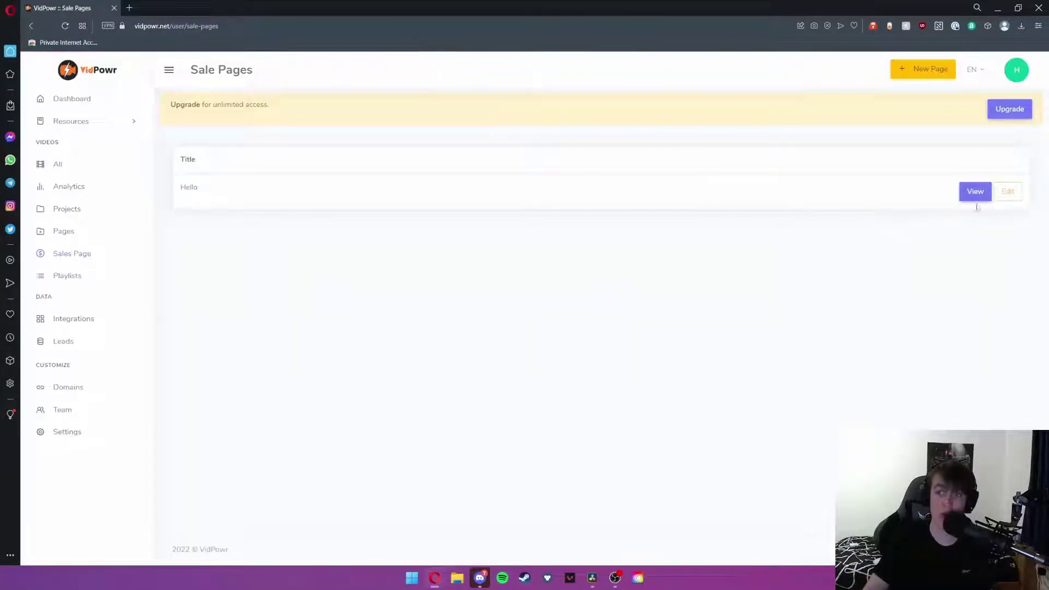
left_click(1008, 192)
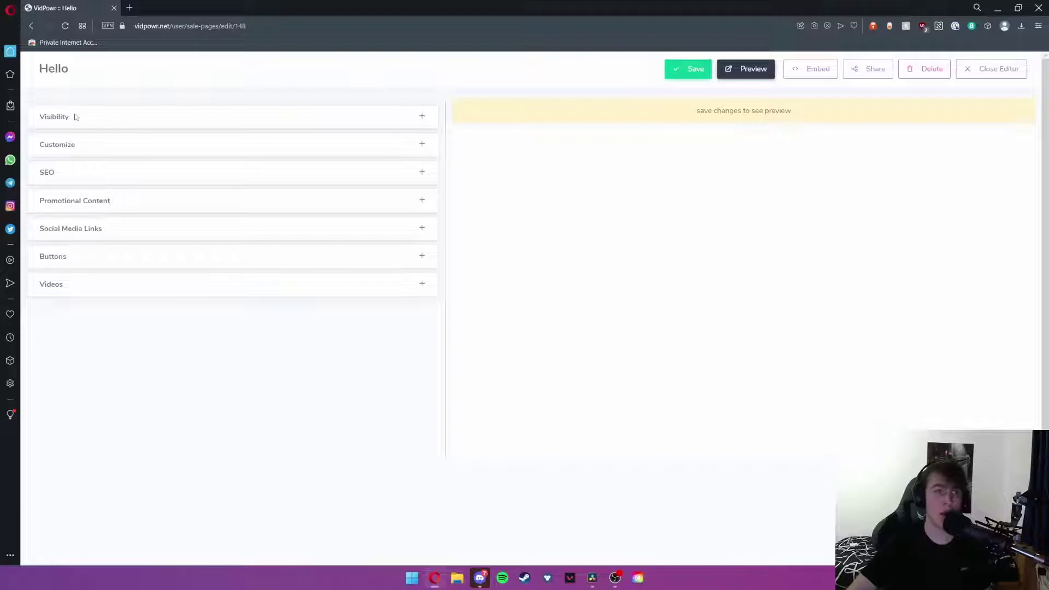
Peek into Visibility, Customize and SEO, then leave Promotional Content's Heading, Description and Link fields expanded.
left_click(409, 120)
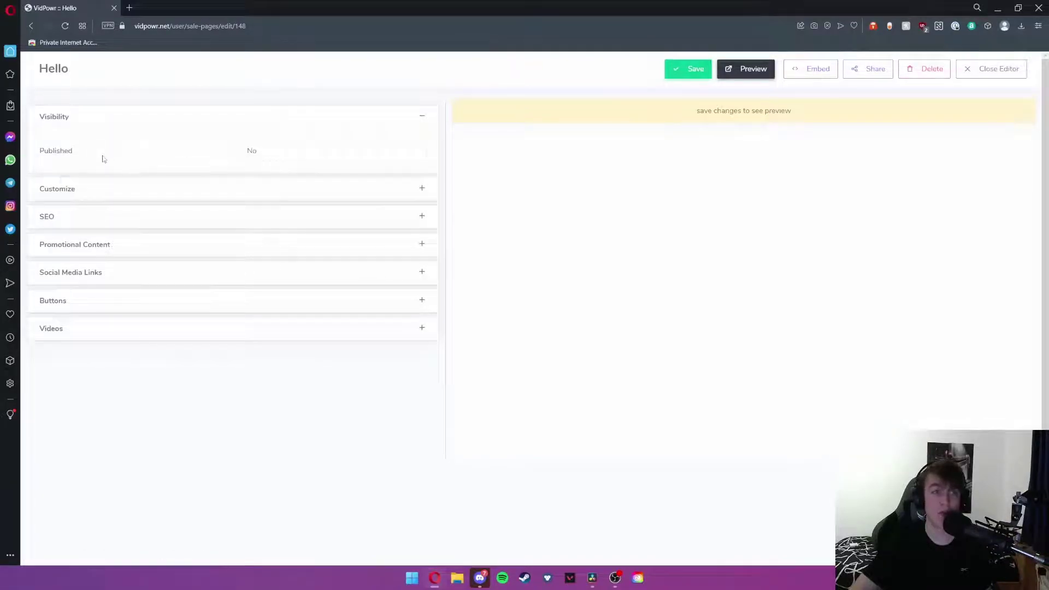
left_click(418, 124)
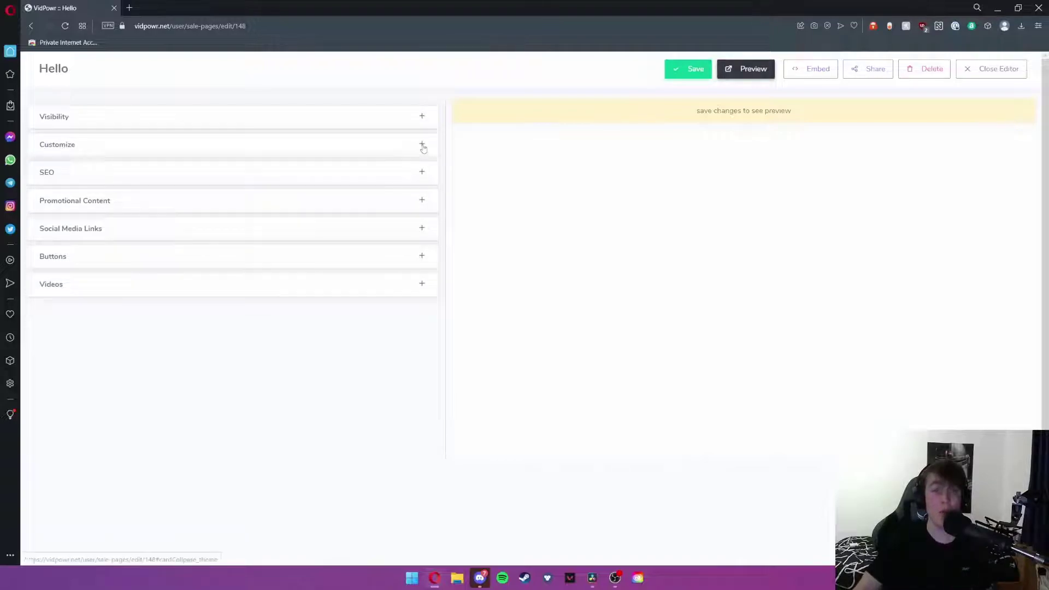
left_click(421, 144)
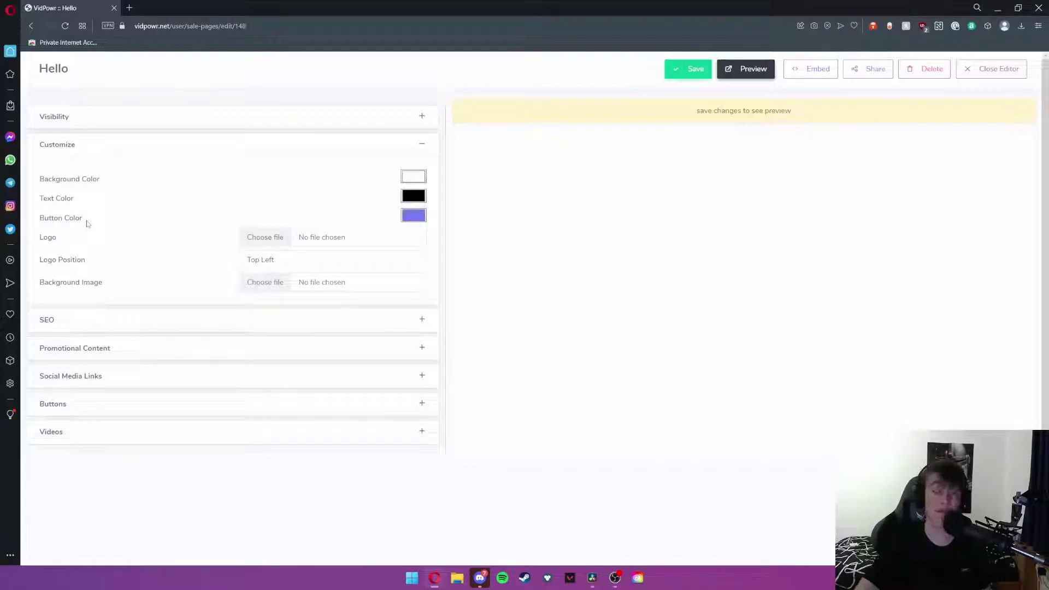
left_click(421, 144)
left_click(421, 174)
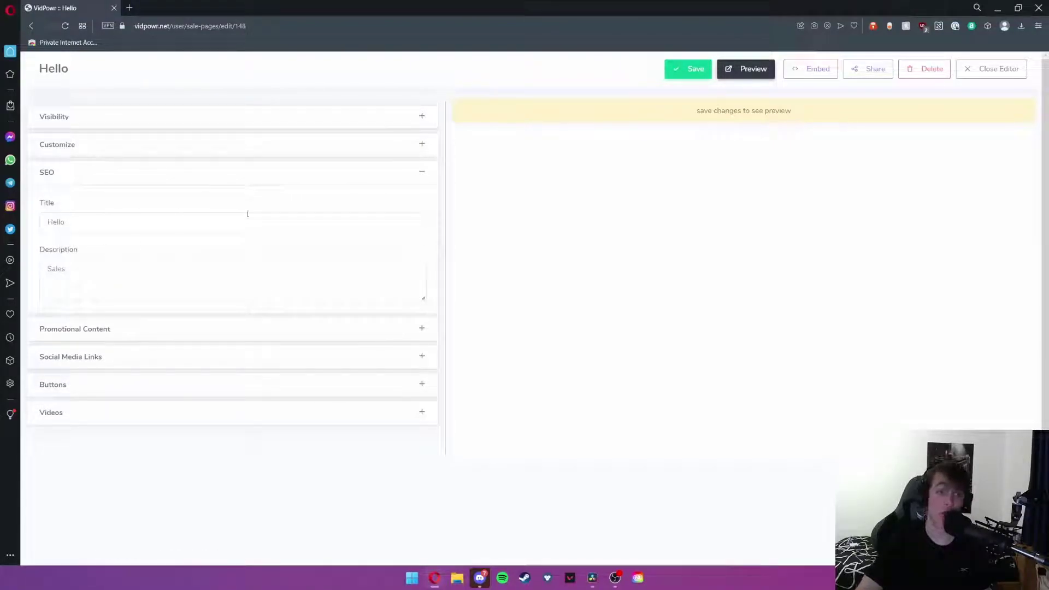
left_click(421, 171)
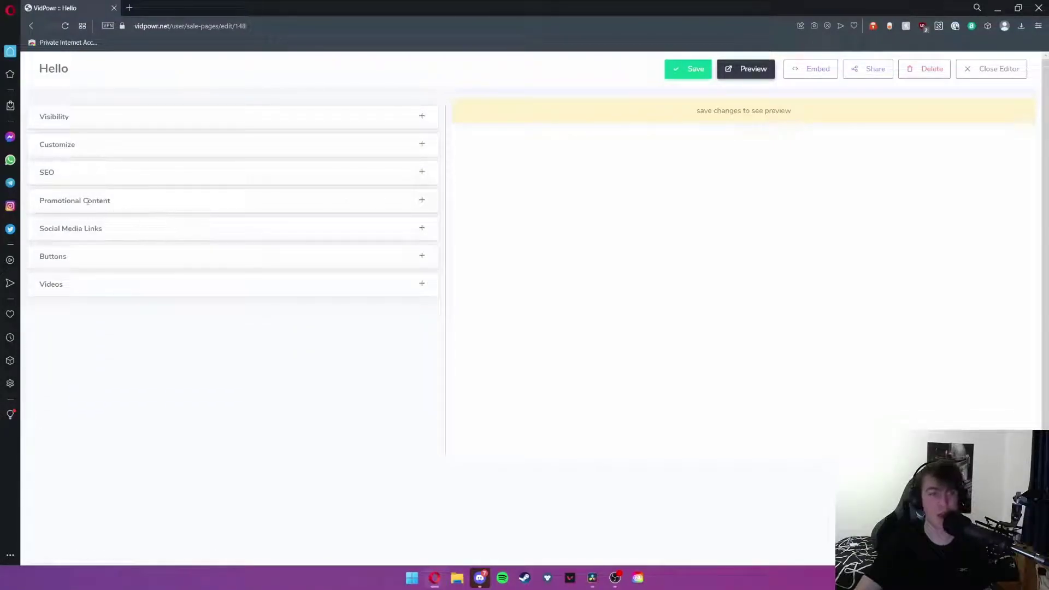
left_click(215, 205)
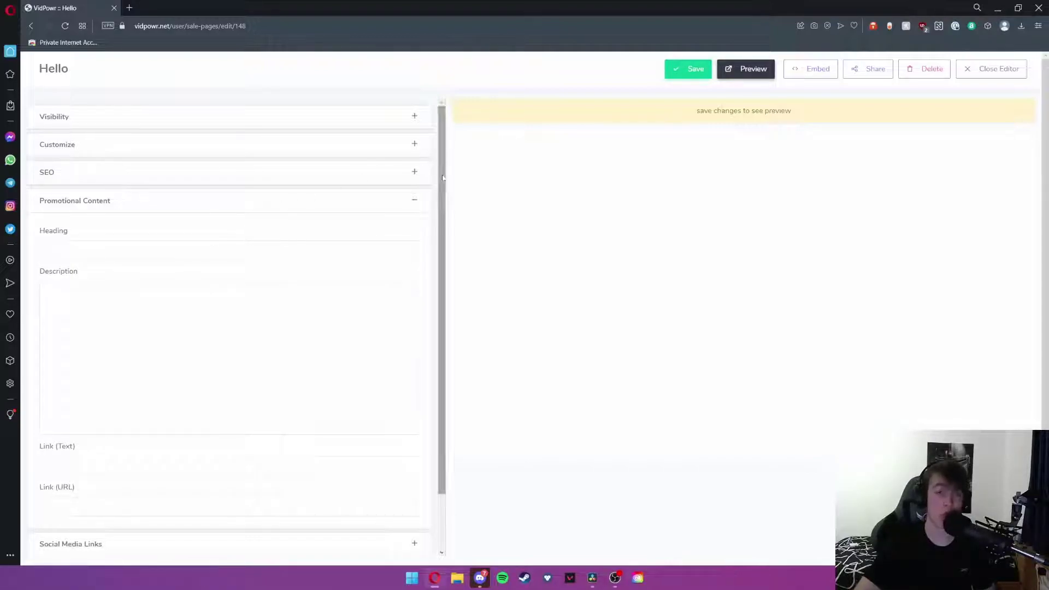
Collapse Promotional Content and look over the Social Media Links Facebook and Twitter fields.
left_click(414, 200)
left_click(421, 230)
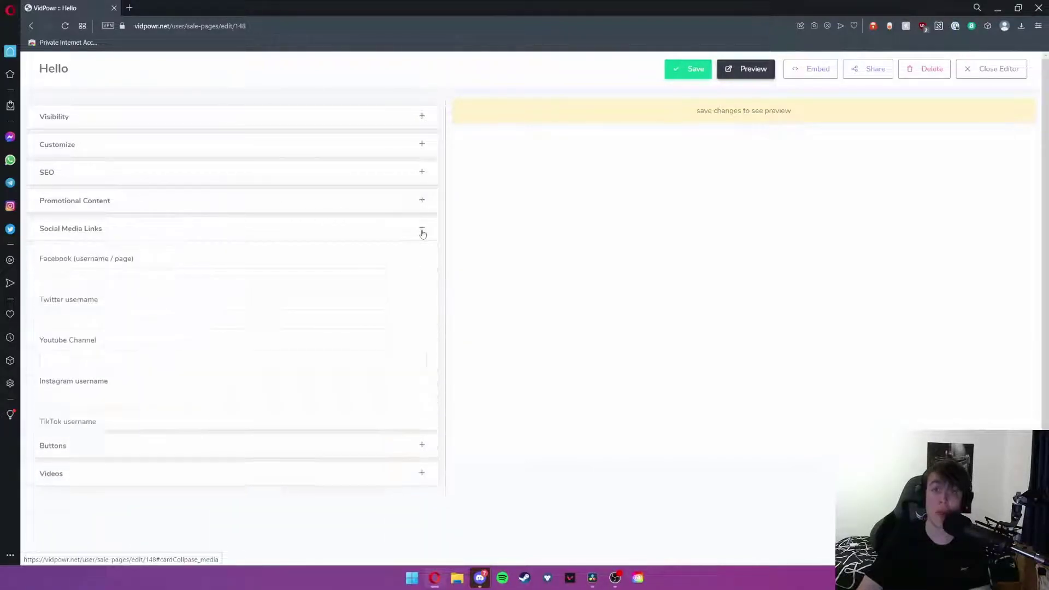
double_click(44, 258)
double_click(43, 300)
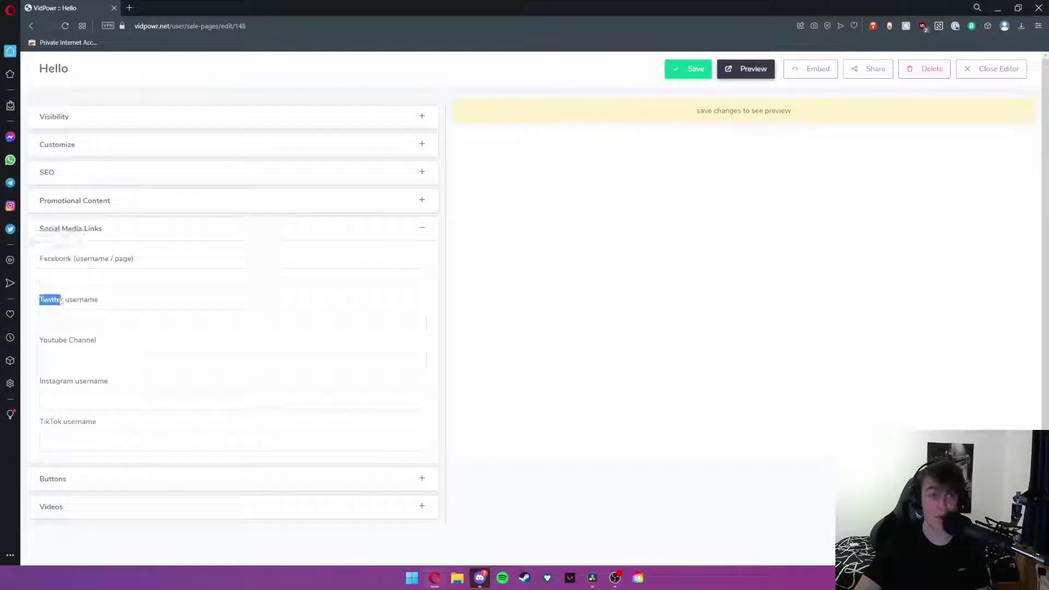
left_click(53, 351)
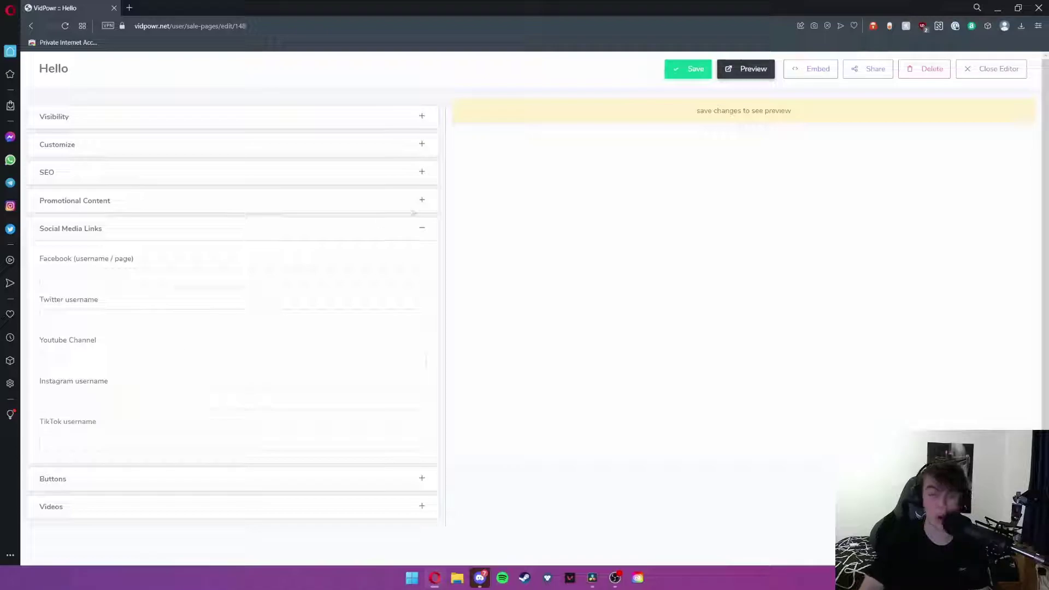
left_click(425, 228)
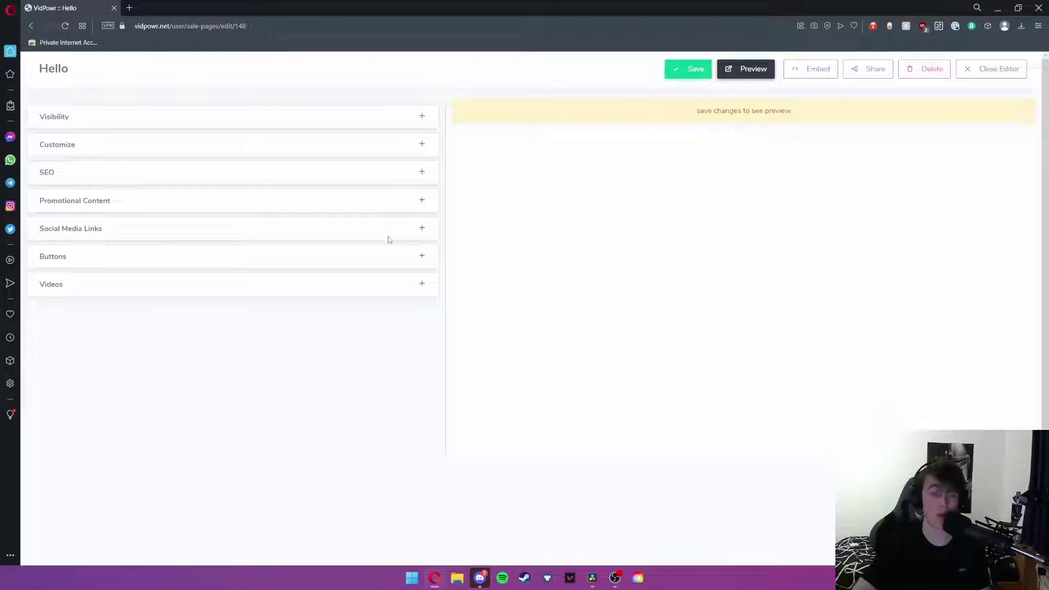
Look through the Buttons settings, then collapse them and expand the Videos section.
left_click(422, 256)
scroll(164, 281, "down", 2)
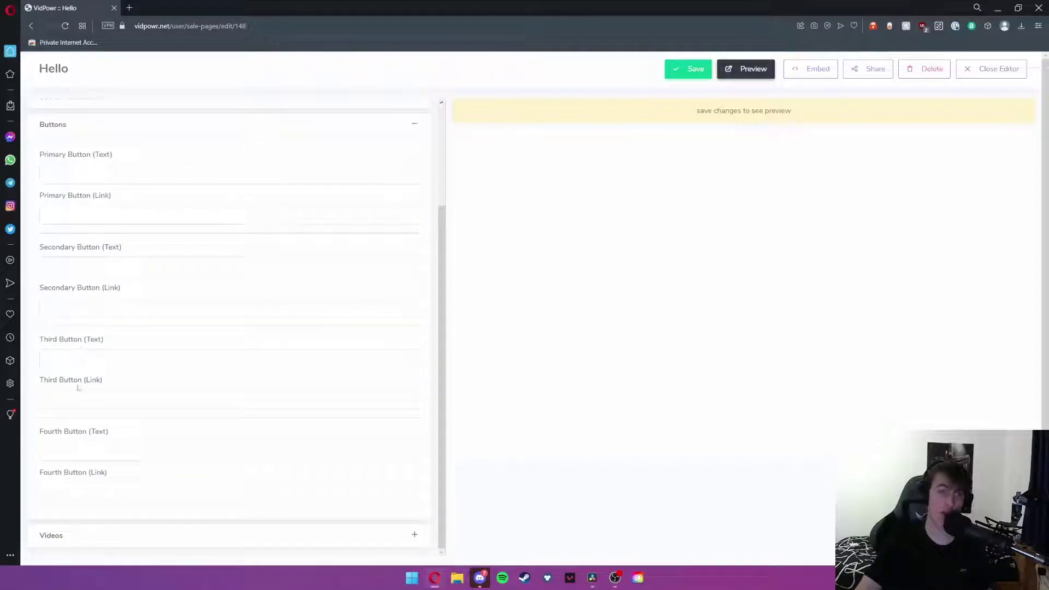
scroll(143, 370, "up", 3)
scroll(386, 269, "down", 3)
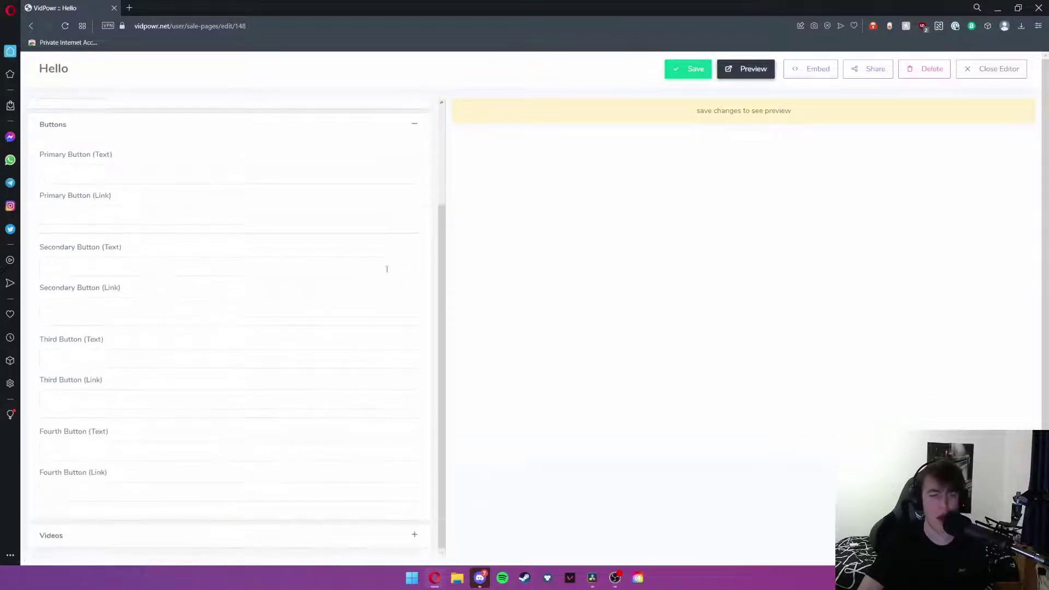
scroll(358, 287, "up", 1)
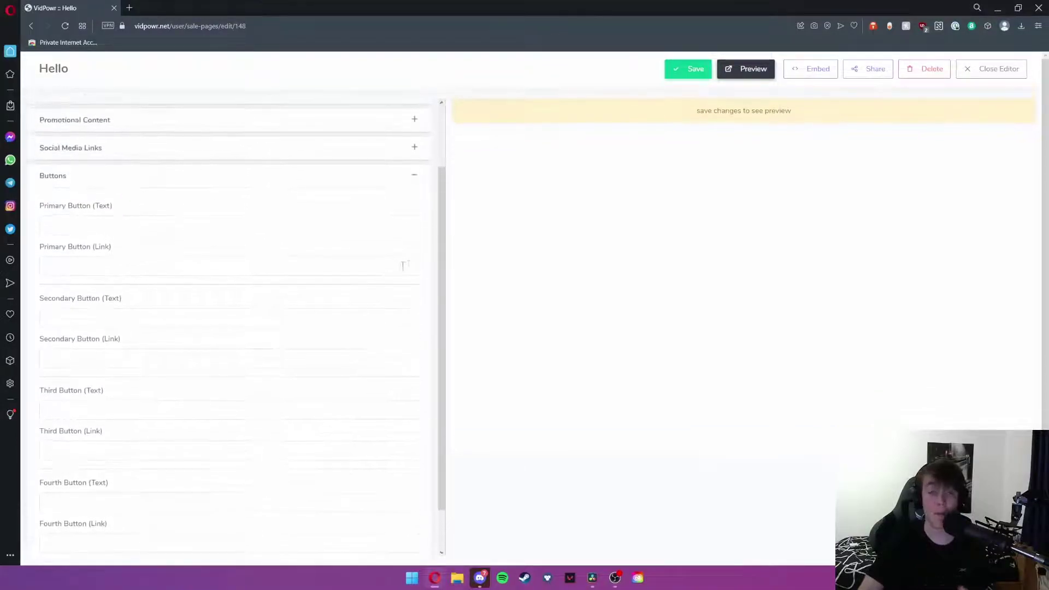
left_click(416, 181)
left_click(422, 284)
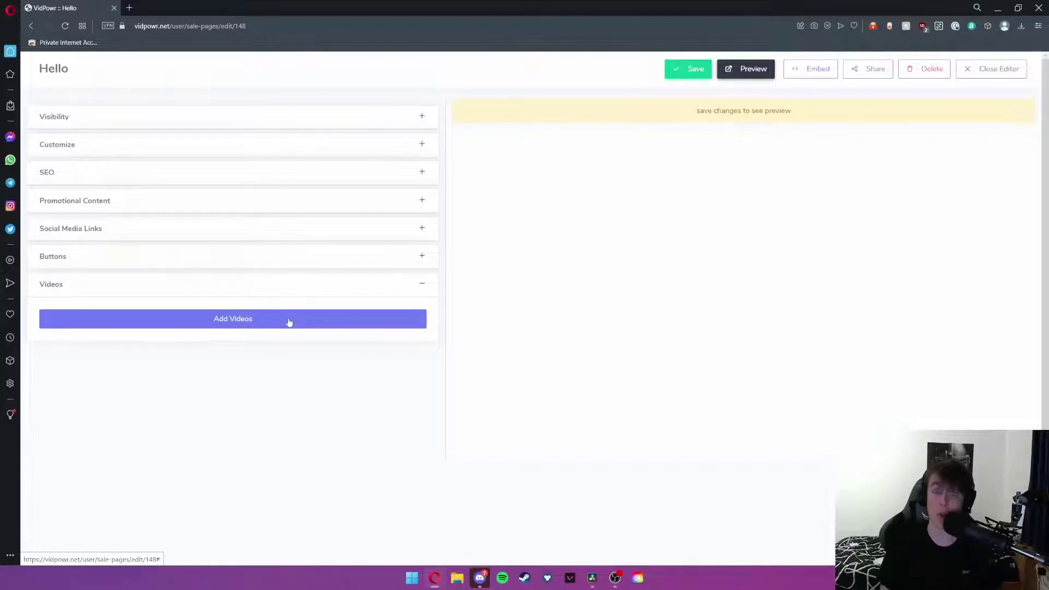
Open Video Playlists and dismiss the New Playlist title form without saving.
key("alt+Left")
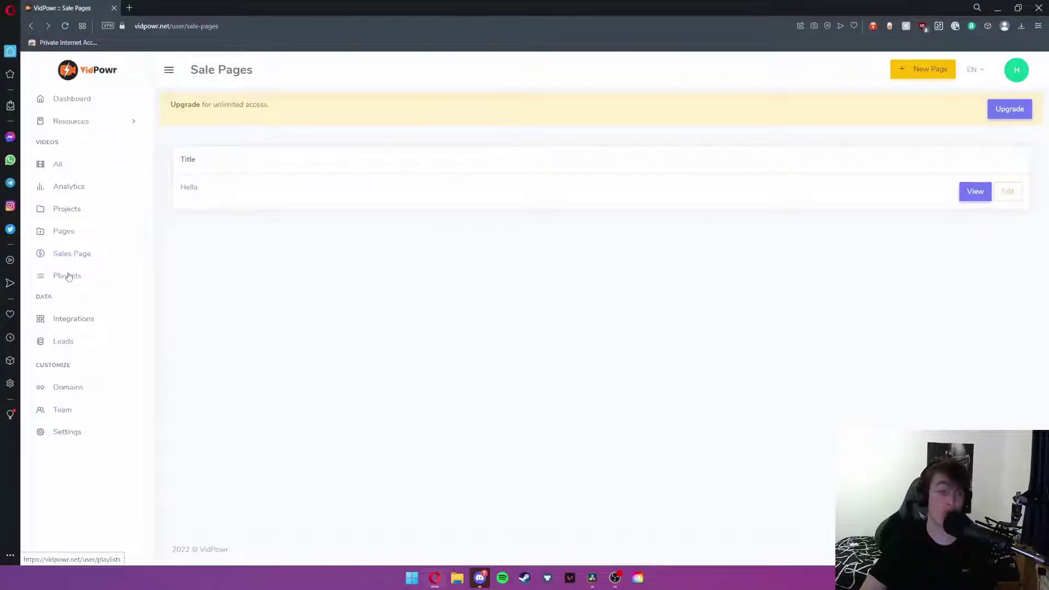
left_click(68, 276)
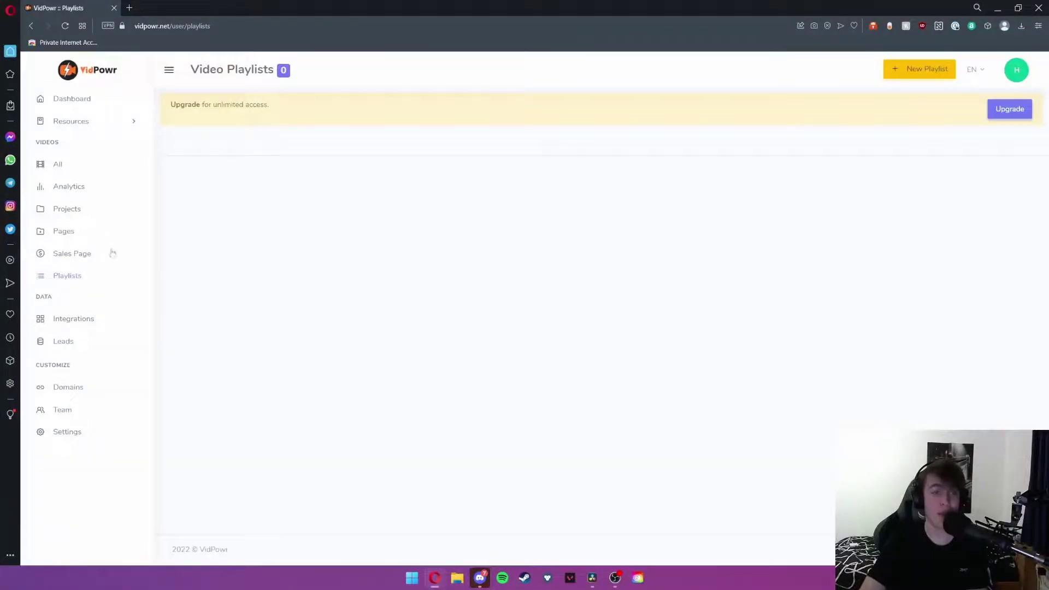
left_click(917, 71)
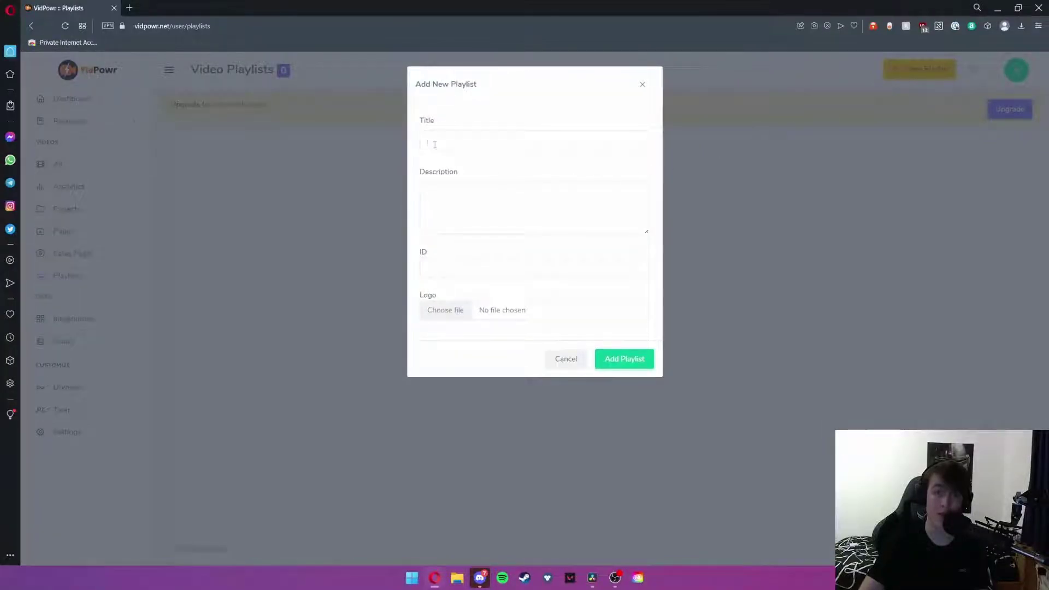
left_click(434, 145)
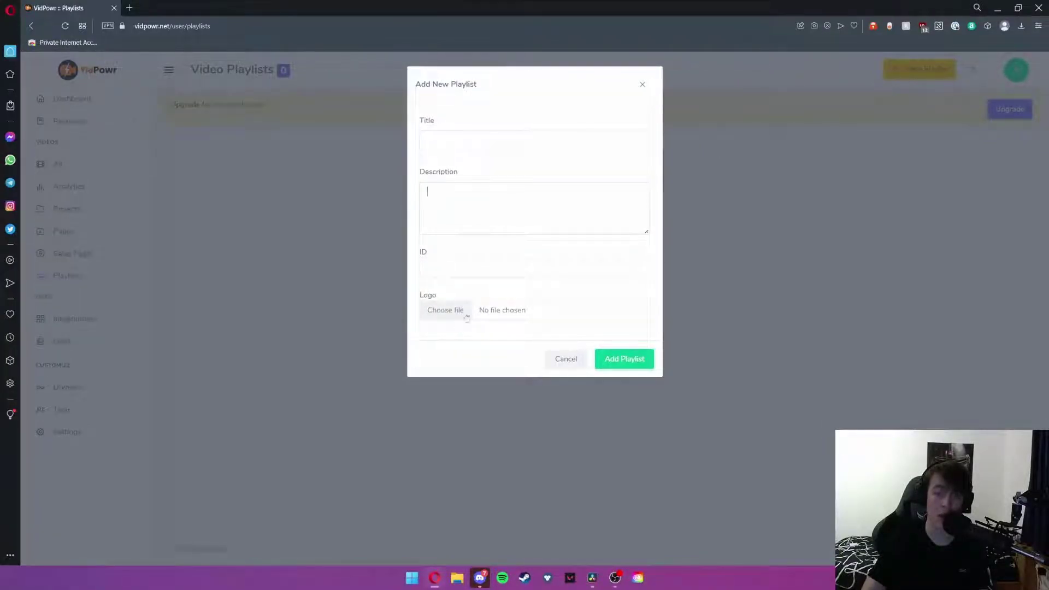
left_click(643, 84)
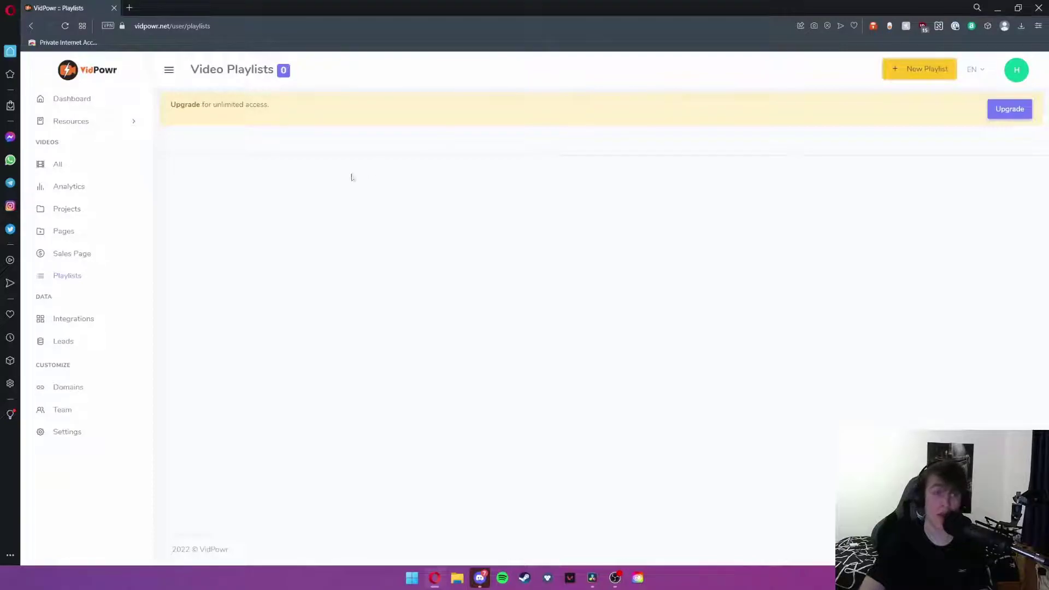
Browse the New Integration type list on Integrations, then switch to the Leads page.
left_click(89, 325)
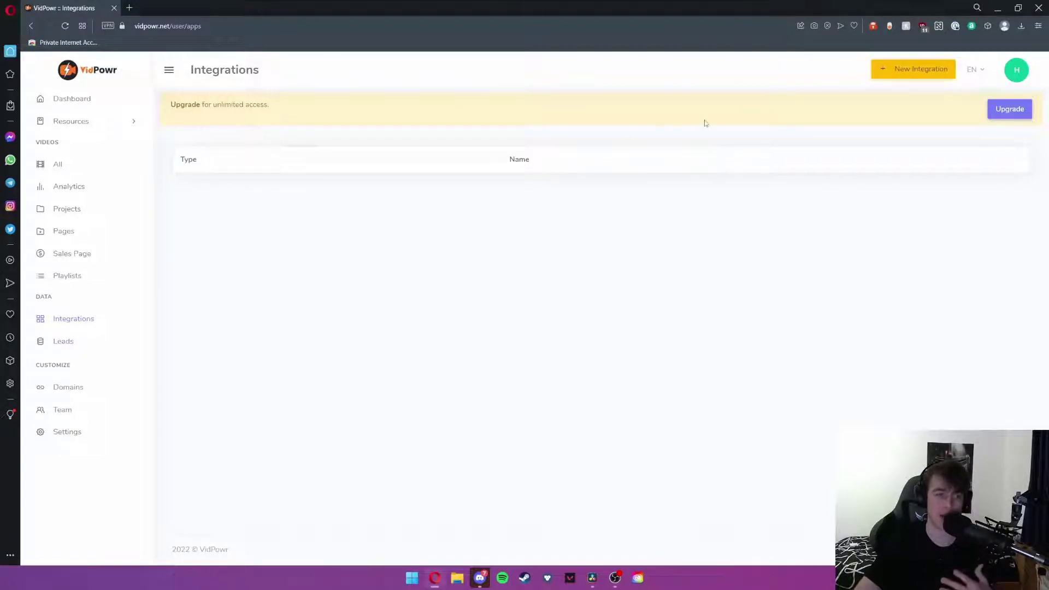
left_click(905, 74)
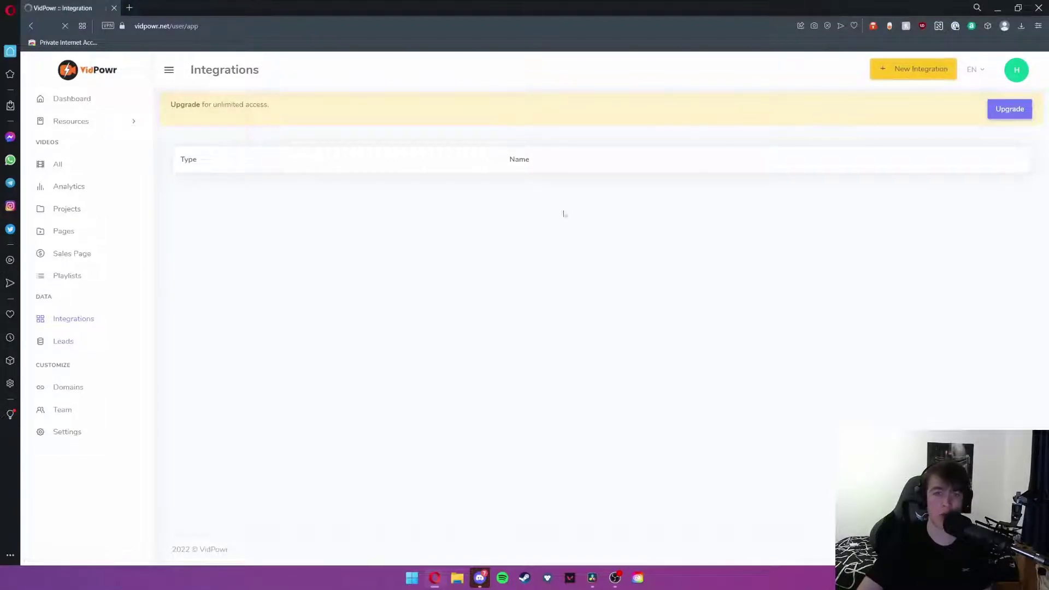
left_click(274, 196)
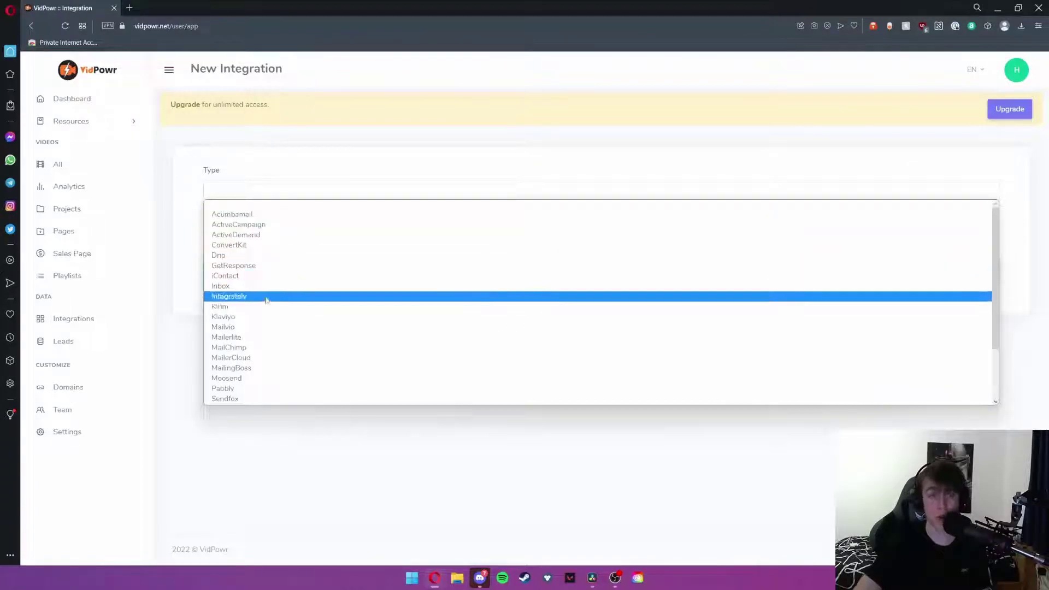
scroll(255, 382, "down", 2)
left_click(255, 391)
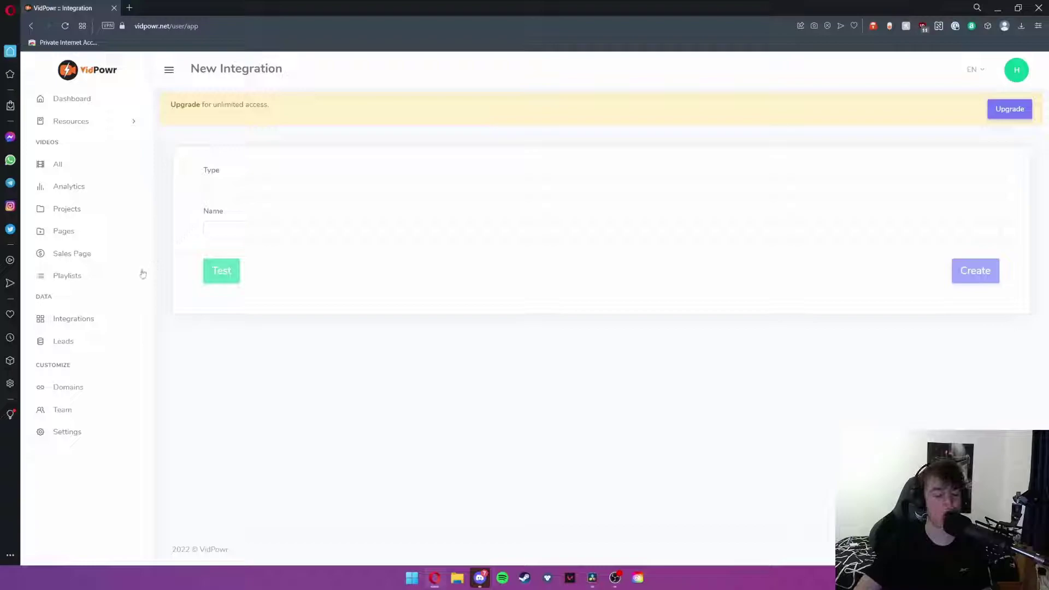
left_click(75, 345)
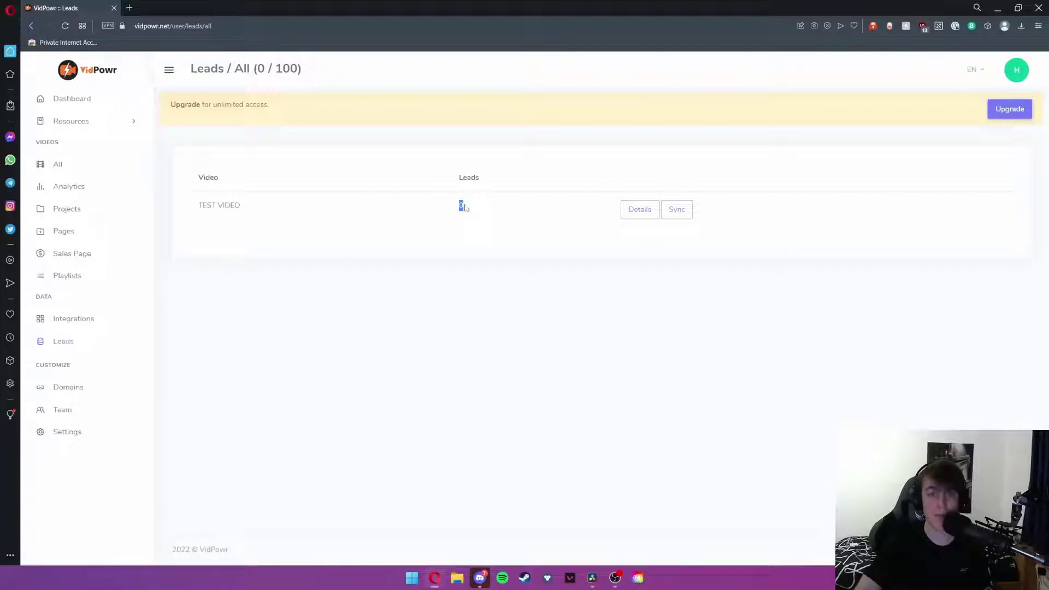
Highlight the TEST VIDEO entry on Leads, then switch to the Domains page.
left_click_drag(250, 211, 198, 206)
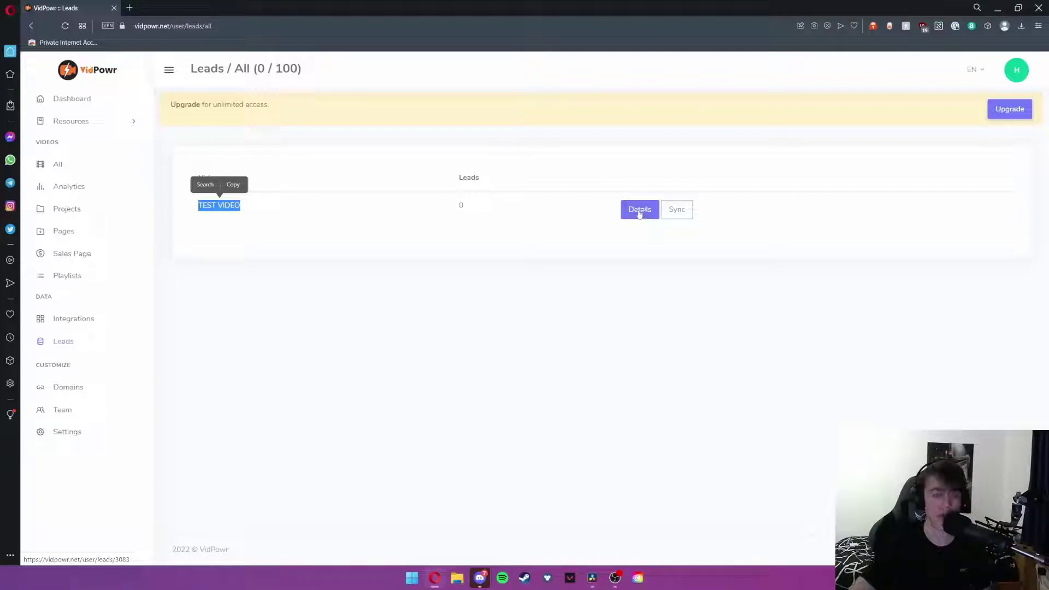
left_click_drag(71, 365, 36, 365)
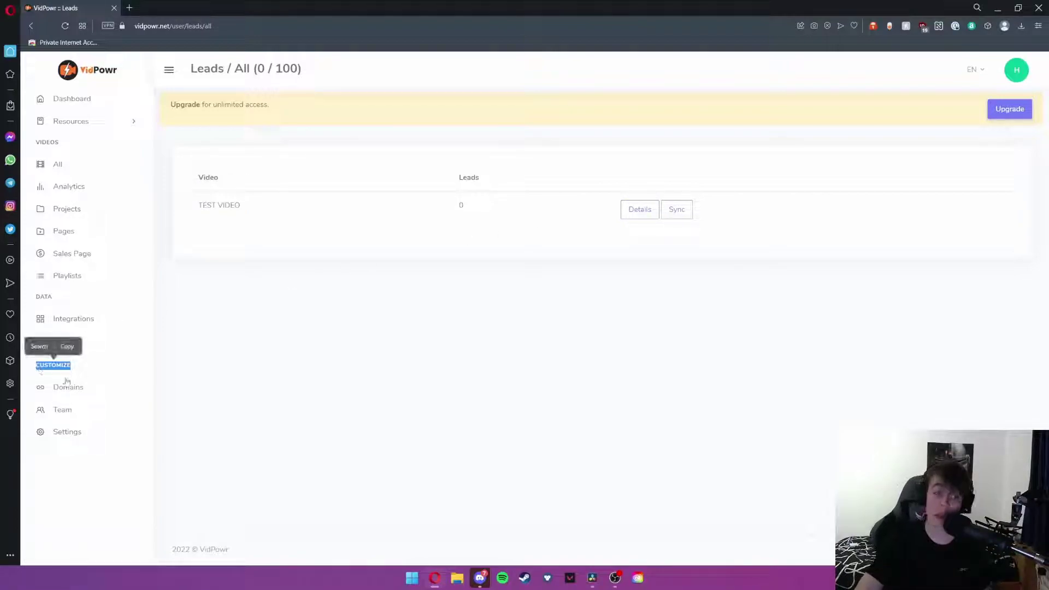
left_click(60, 387)
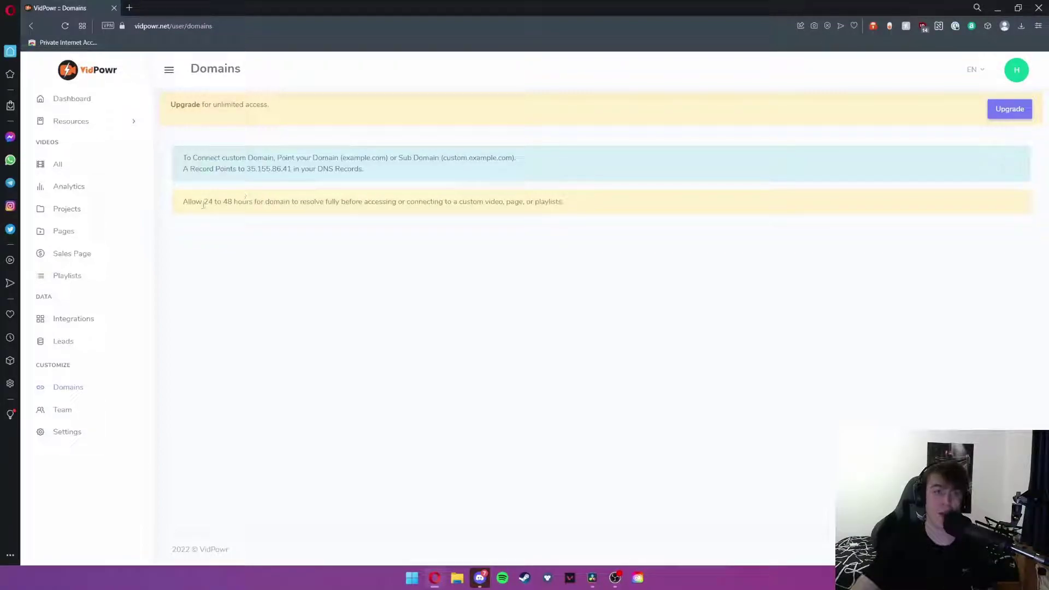
Highlight the '24 to 48 hours' note, then open Team and highlight its Access column heading.
left_click_drag(205, 203, 252, 202)
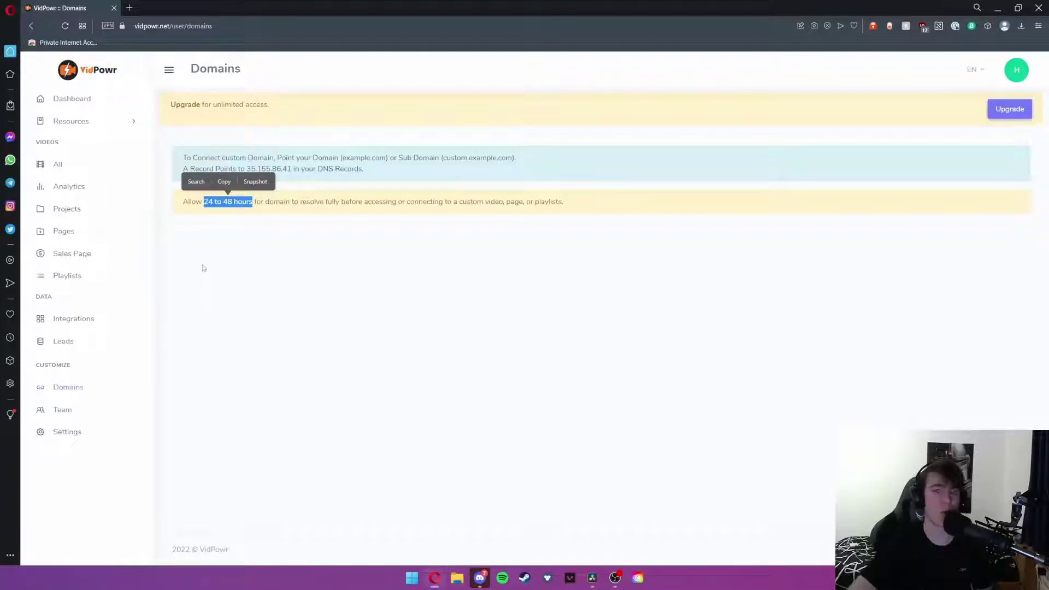
left_click(59, 411)
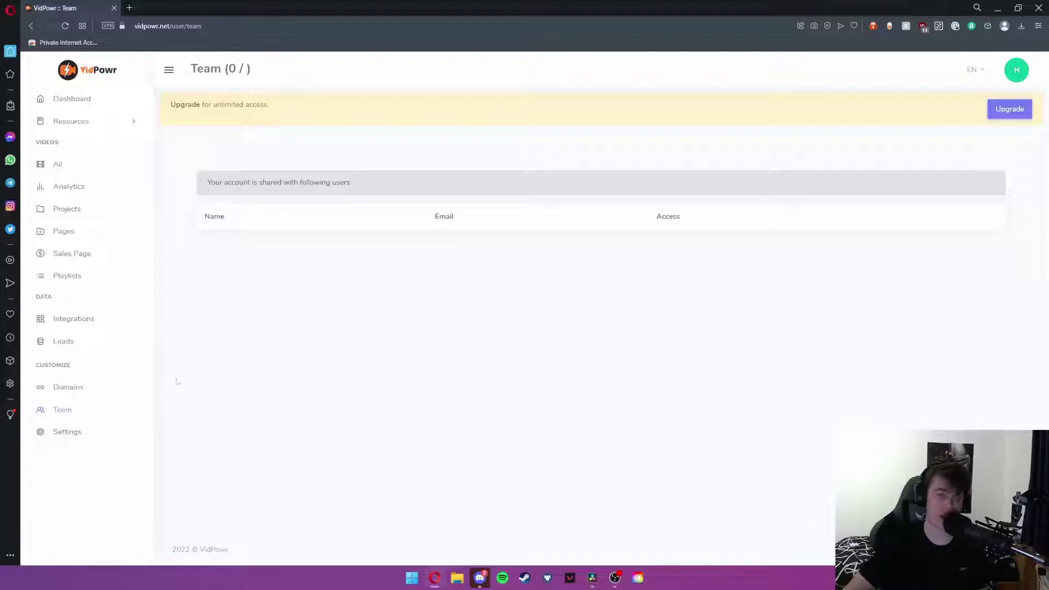
left_click_drag(656, 220, 682, 220)
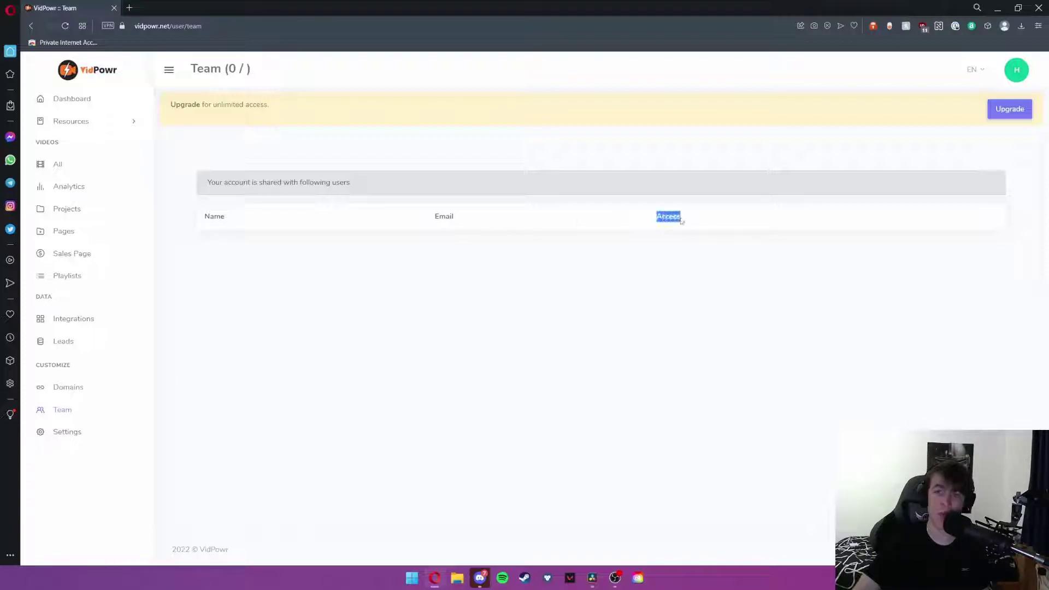
left_click(695, 218)
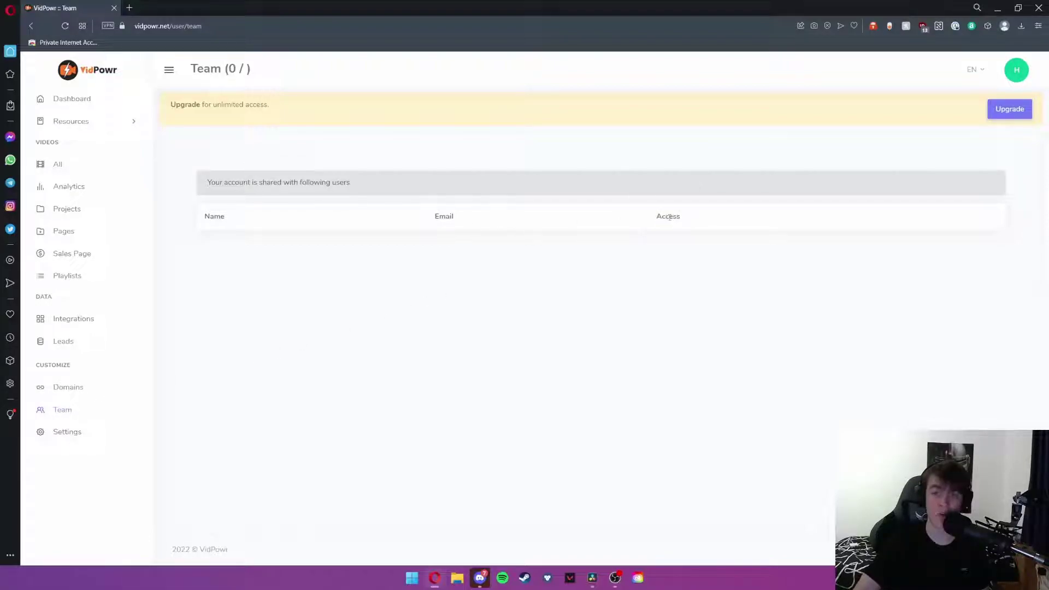
left_click_drag(655, 219, 693, 220)
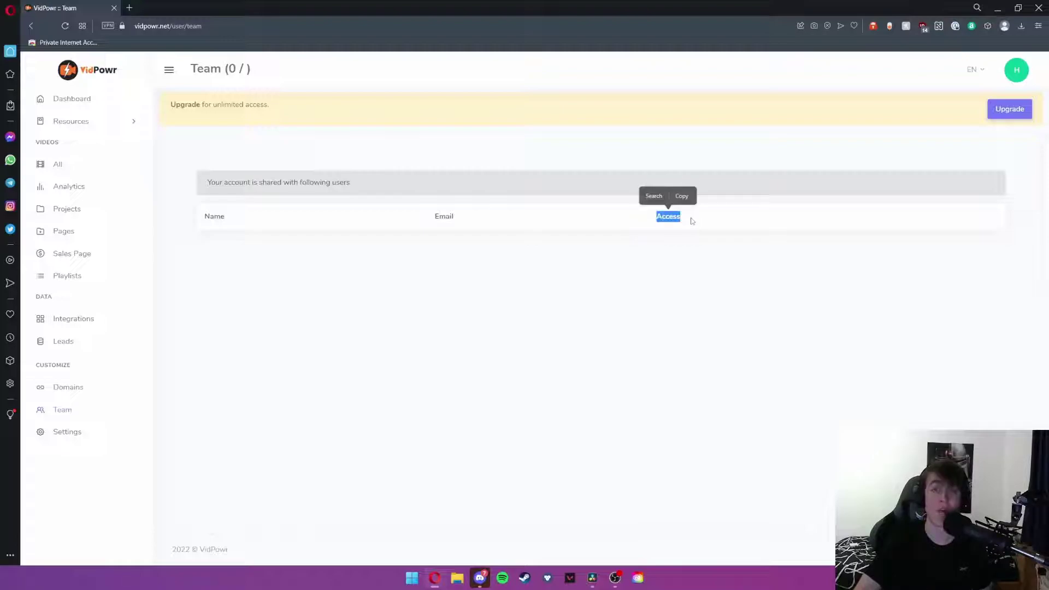
left_click(76, 432)
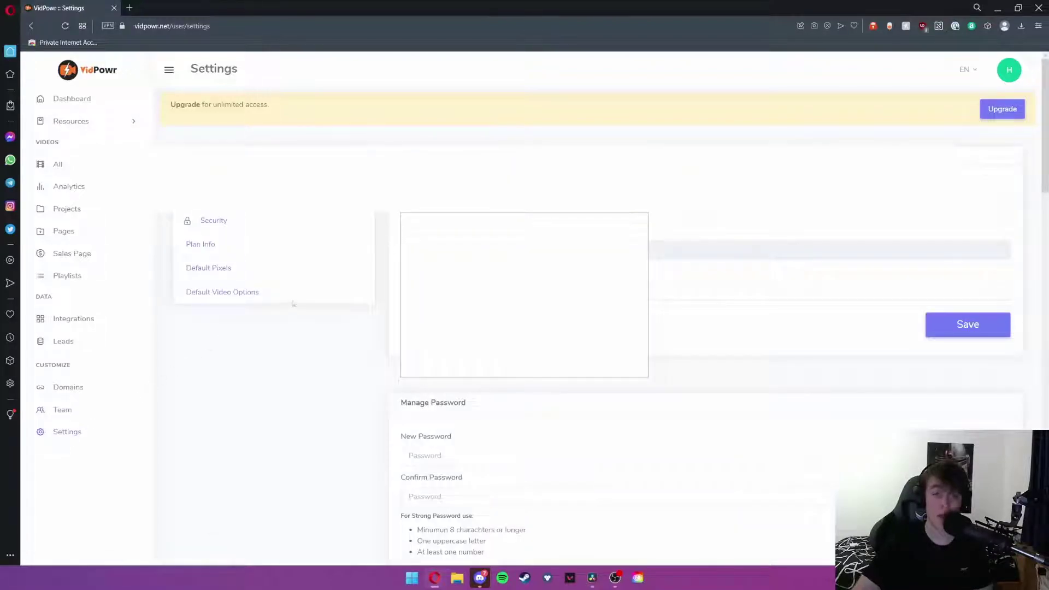